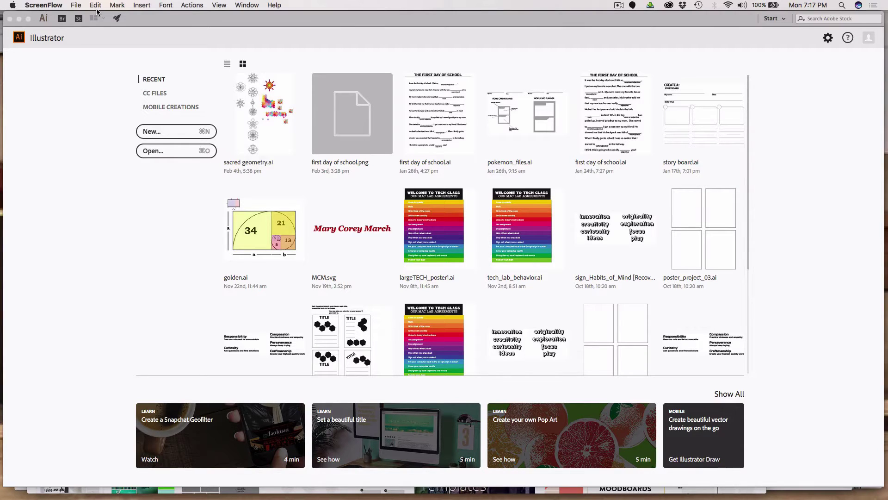
click(76, 6)
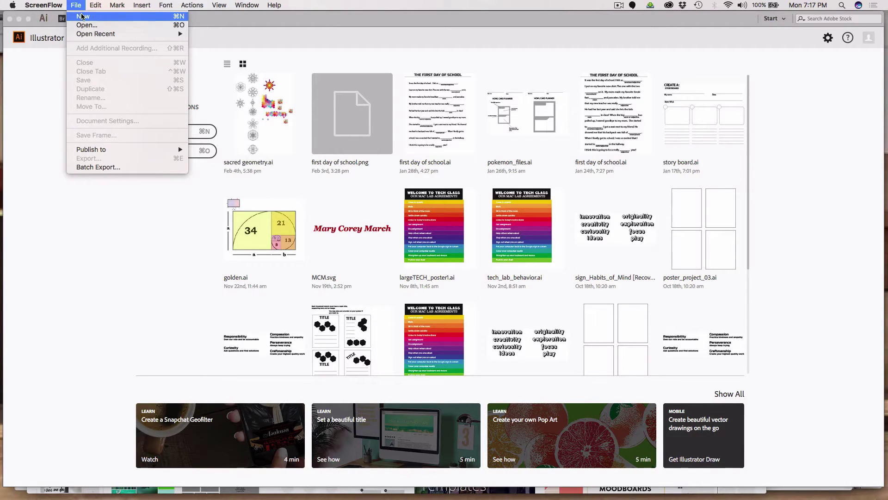
click(82, 17)
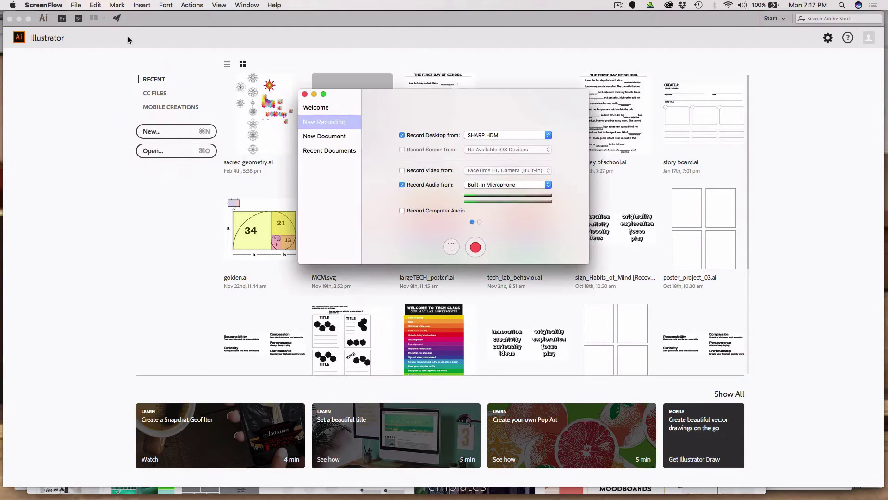
click(147, 154)
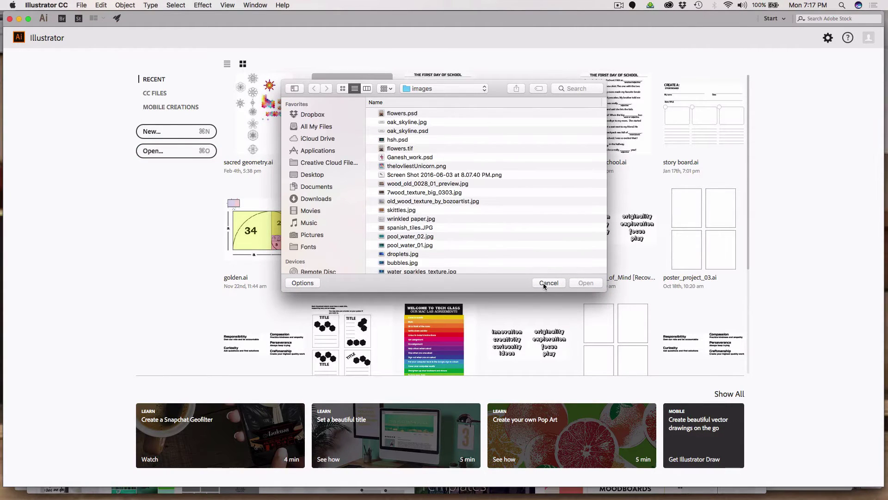
click(544, 282)
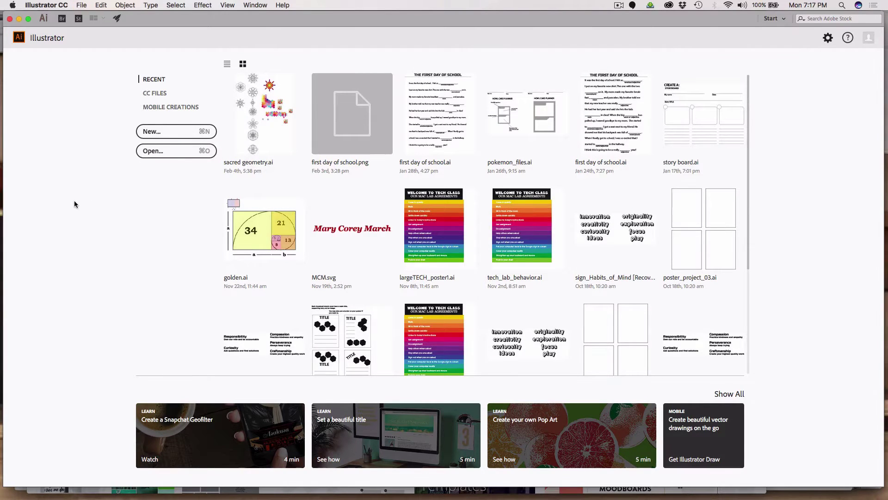
- Create a new one-artboard Letter document in landscape orientation with CMYK color mode
key(super+n)
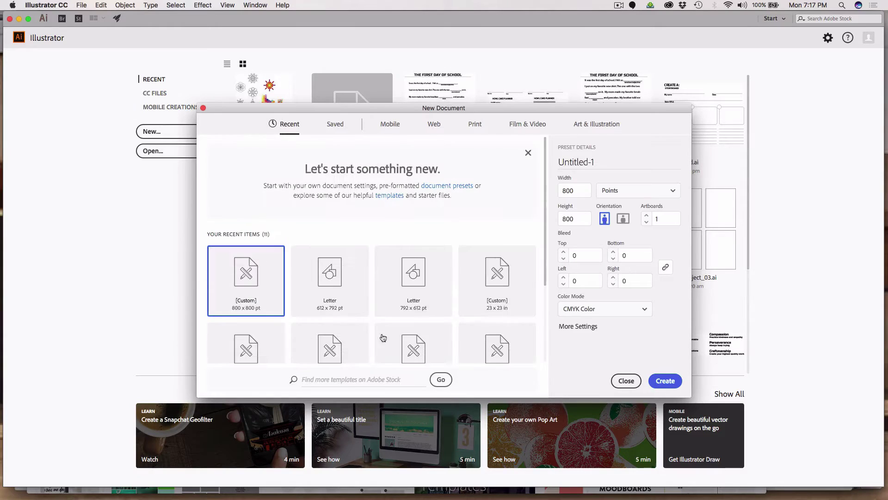
click(329, 276)
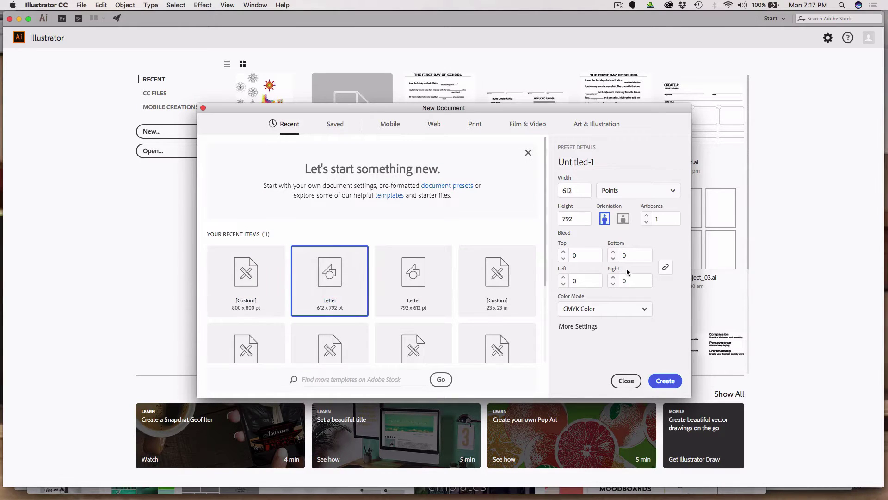
click(622, 221)
click(663, 382)
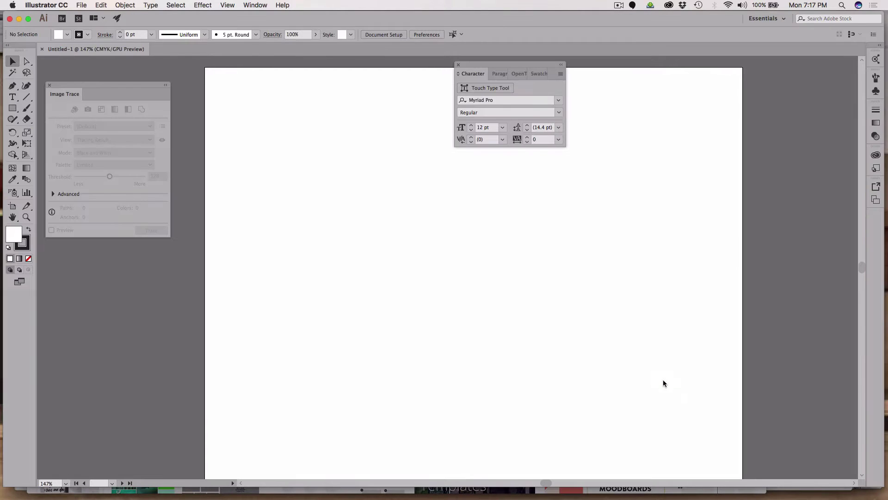
- Reset the Essentials workspace and remove the Libraries panel from it
click(255, 5)
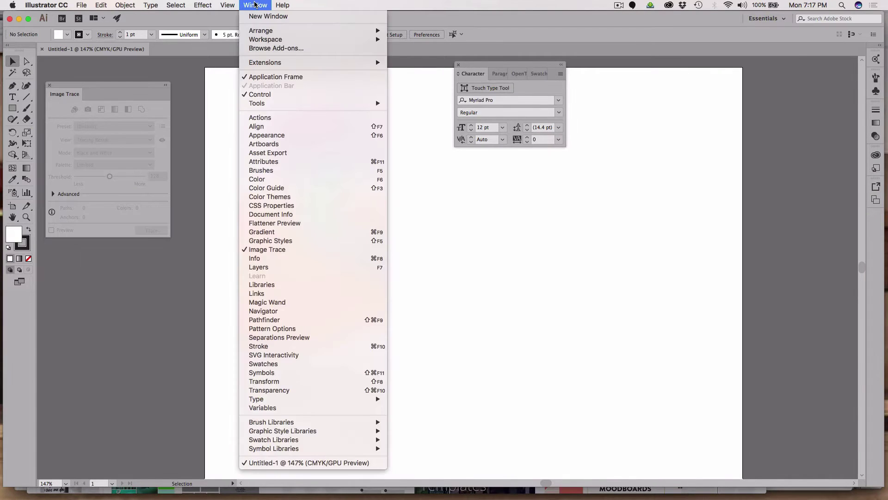
mouse_move(263, 32)
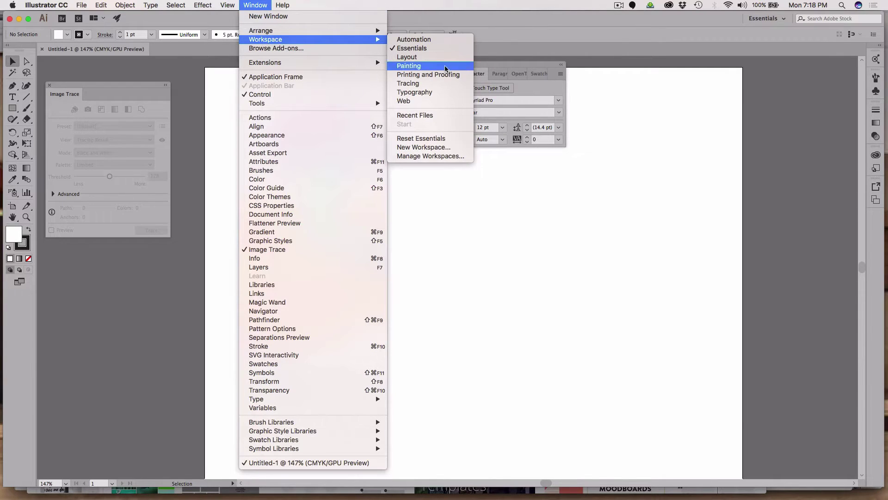
click(433, 139)
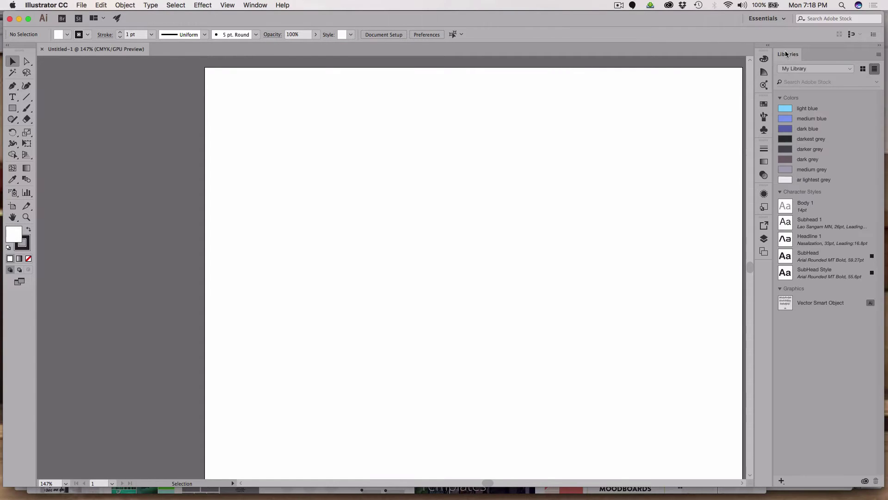
drag(787, 54, 430, 142)
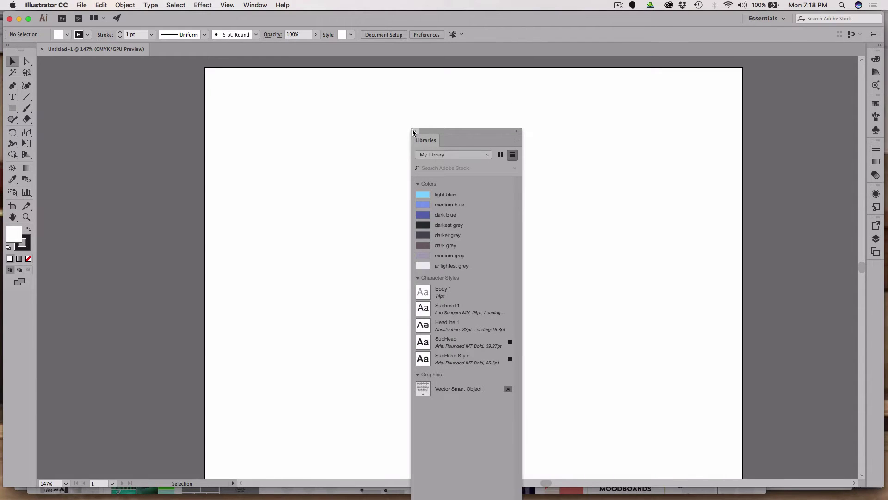
click(413, 132)
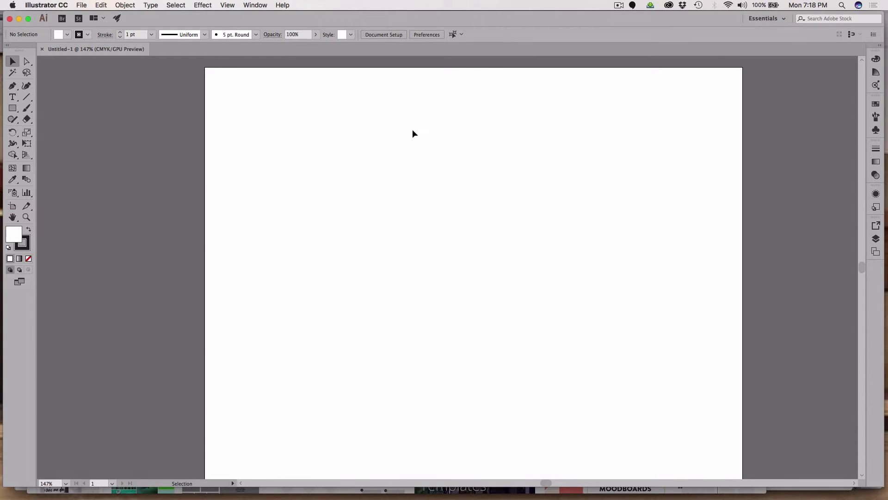
- Open the Color panel with an enlarged spectrum and place a detached Swatches panel beneath it, expanded to show all swatches
click(877, 61)
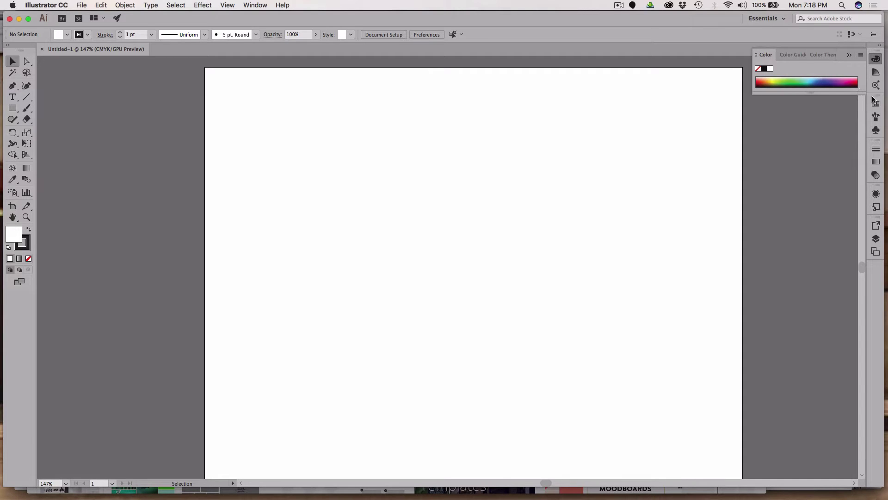
click(875, 105)
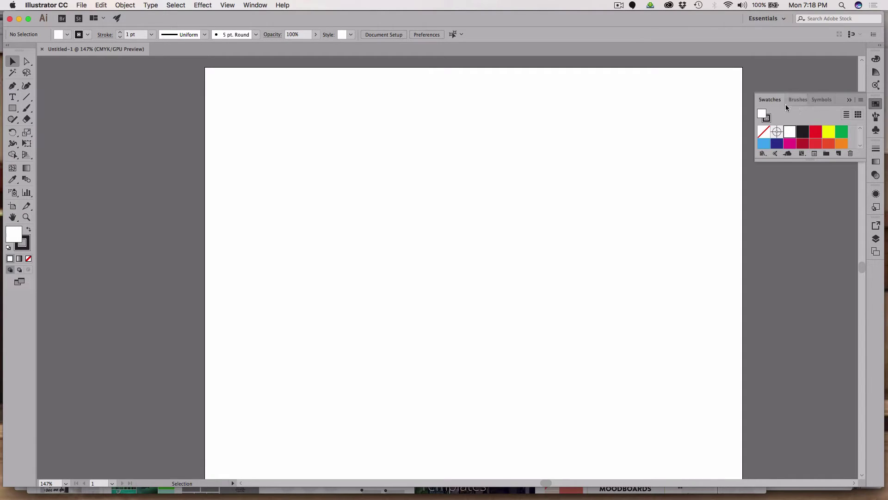
drag(768, 99, 767, 174)
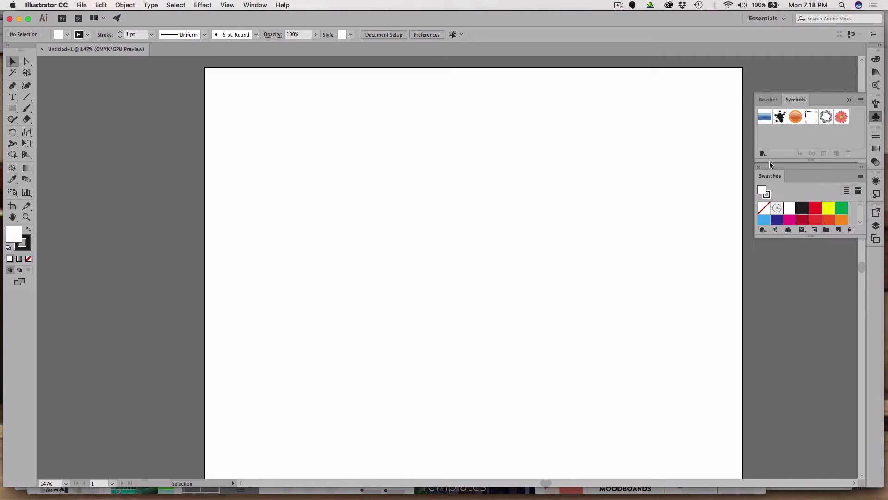
click(876, 58)
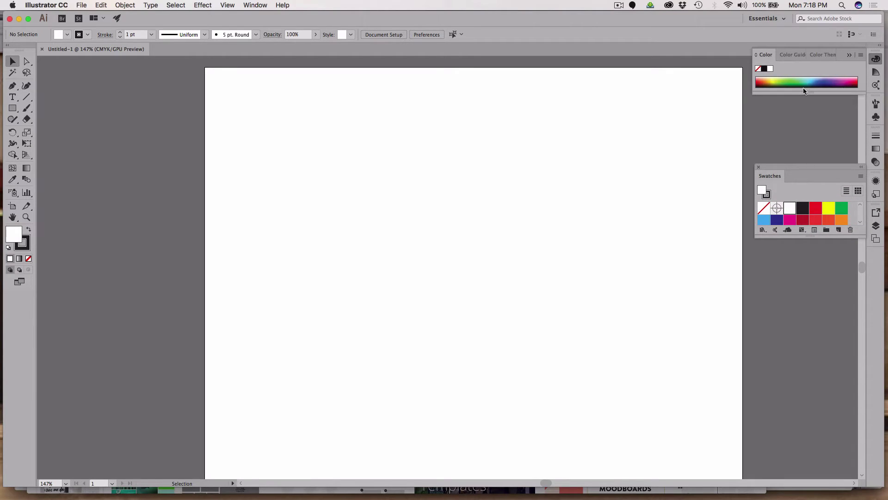
drag(804, 92, 803, 137)
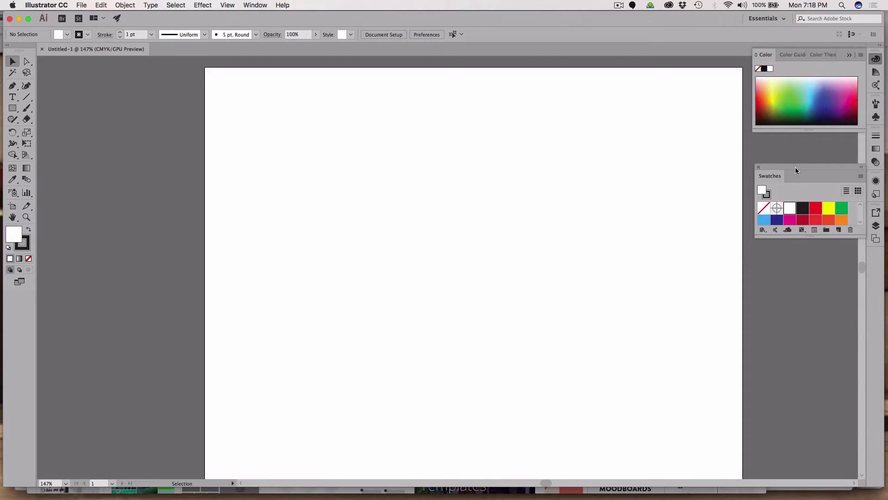
drag(796, 167, 792, 137)
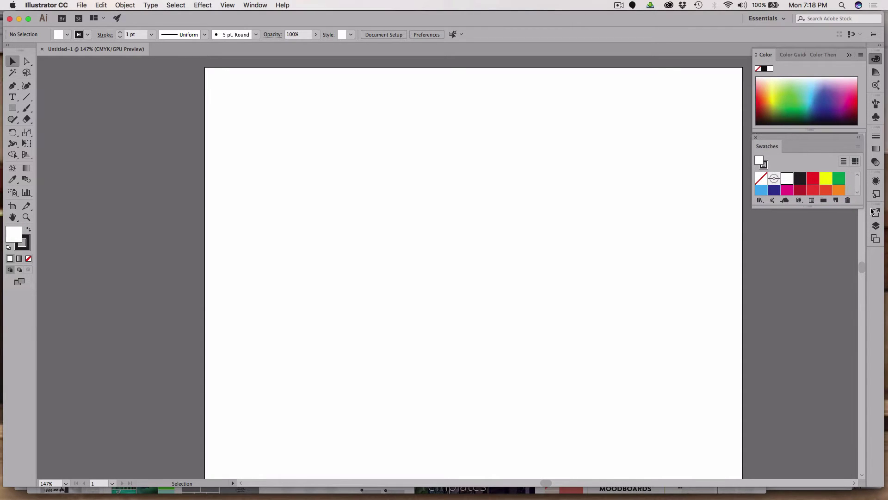
drag(863, 208, 851, 360)
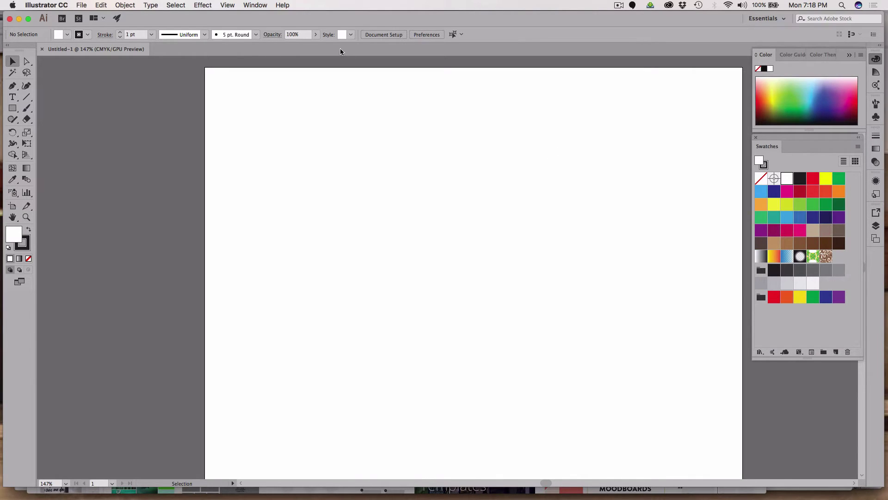
- Save the current panel arrangement as a new workspace named "color space"
click(259, 5)
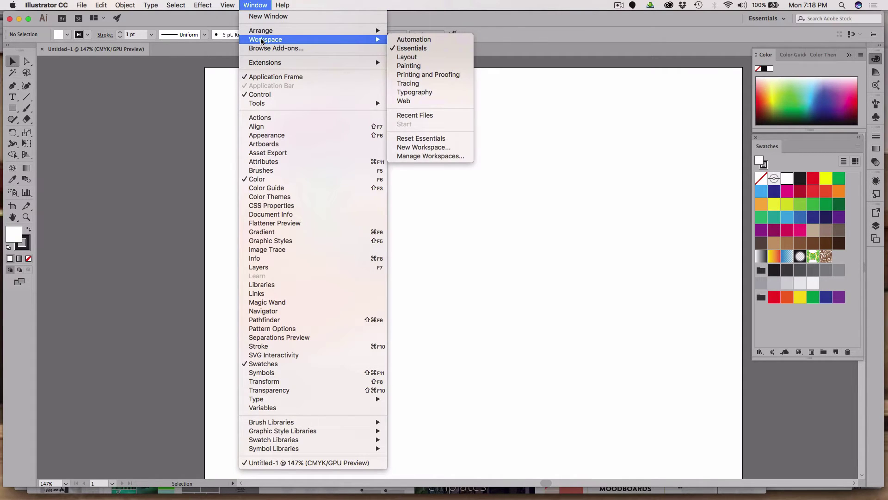
click(416, 147)
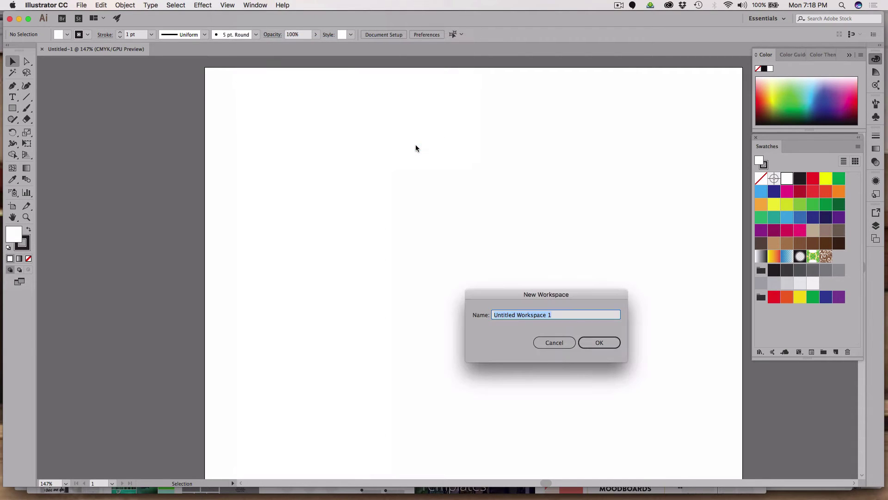
text(color space)
click(599, 342)
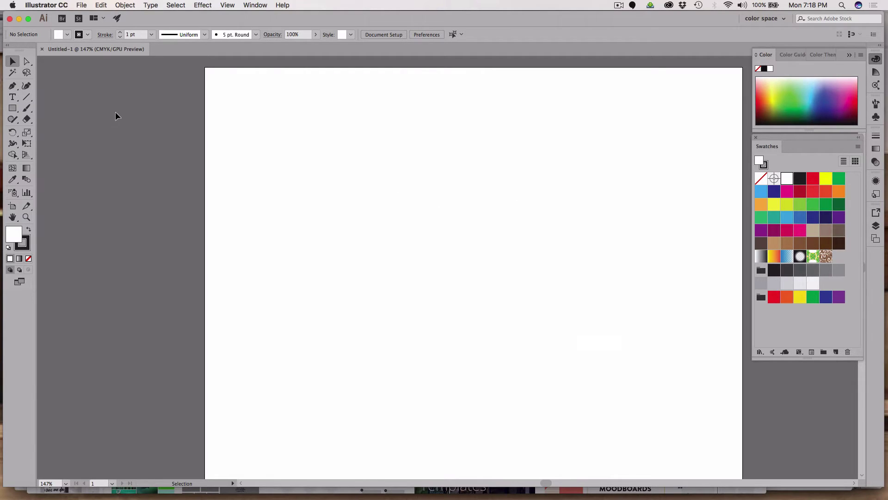
- Draw a rectangle about 293 by 145 pt at the artboard's left edge and place a copy flush against its right side
click(13, 108)
drag(205, 105, 405, 203)
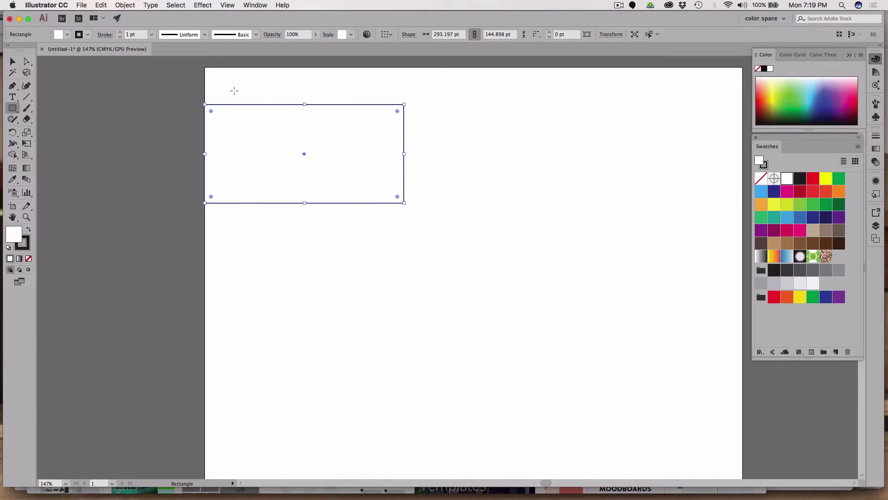
click(13, 61)
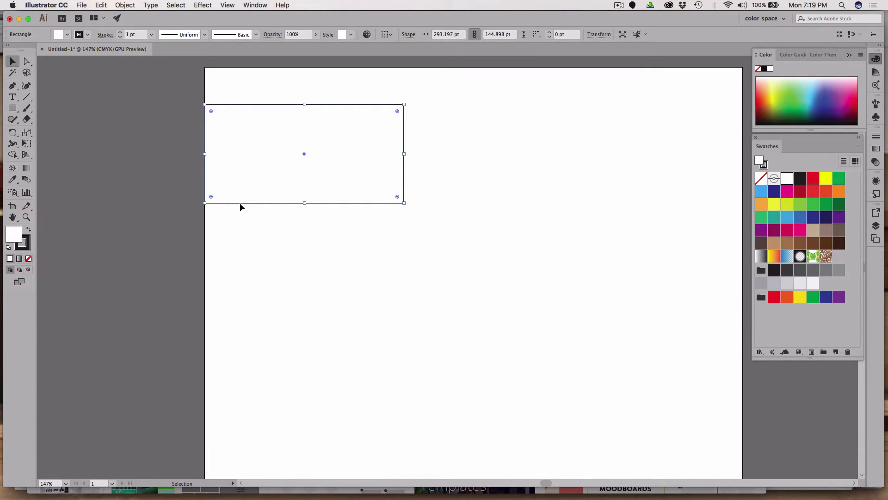
drag(239, 203, 440, 199)
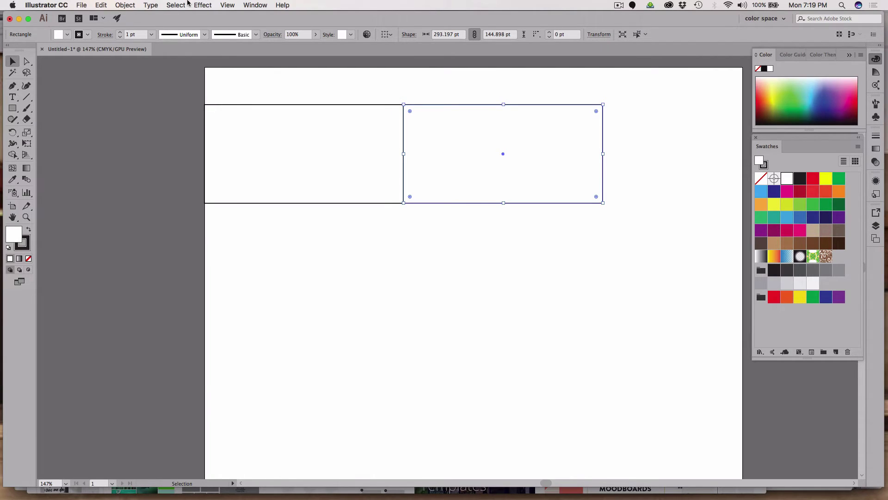
- Repeat the copy transformation with Transform Again to add a third rectangle to the row
click(131, 5)
mouse_move(136, 18)
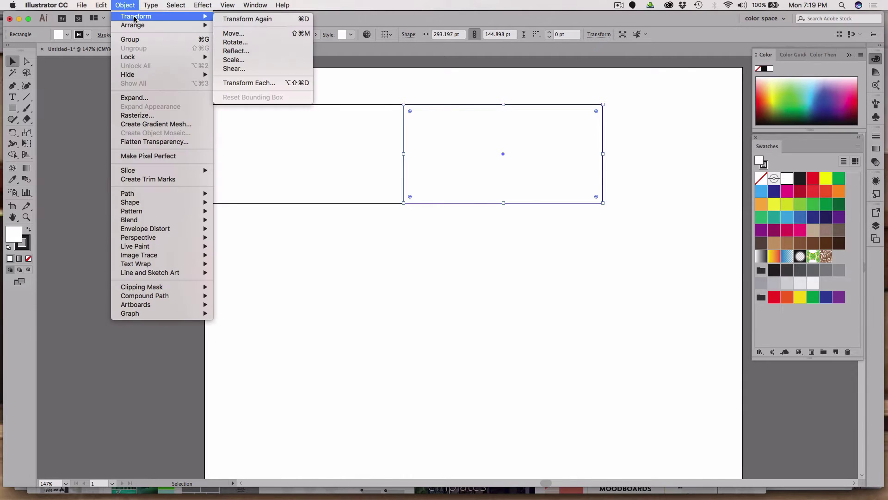
click(247, 19)
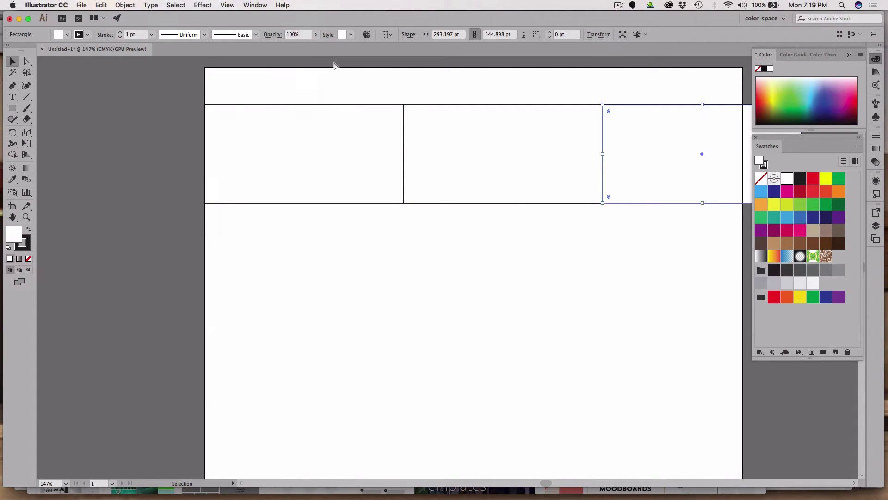
- Narrow all three rectangles together, with the panels temporarily hidden, so the row ends at the artboard's right edge
key(super+a)
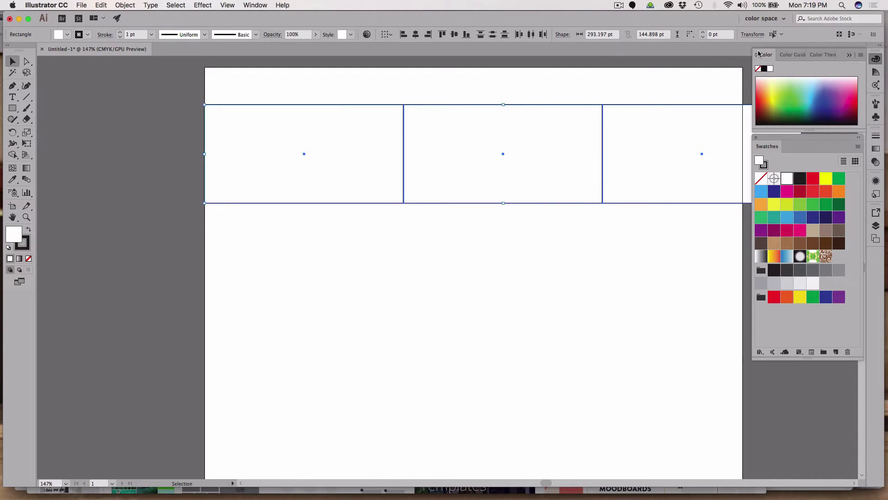
key(Tab)
key(Tab)
key(Tab)
key(Tab)
key(Tab)
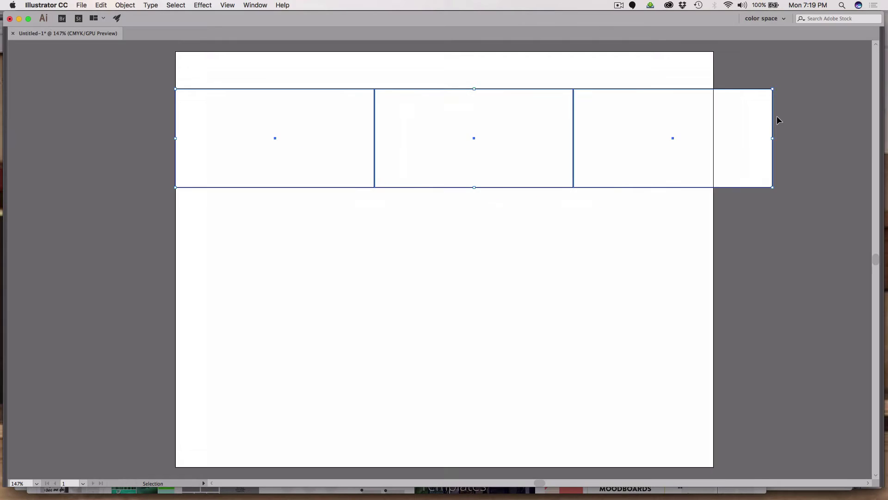
drag(772, 139, 713, 143)
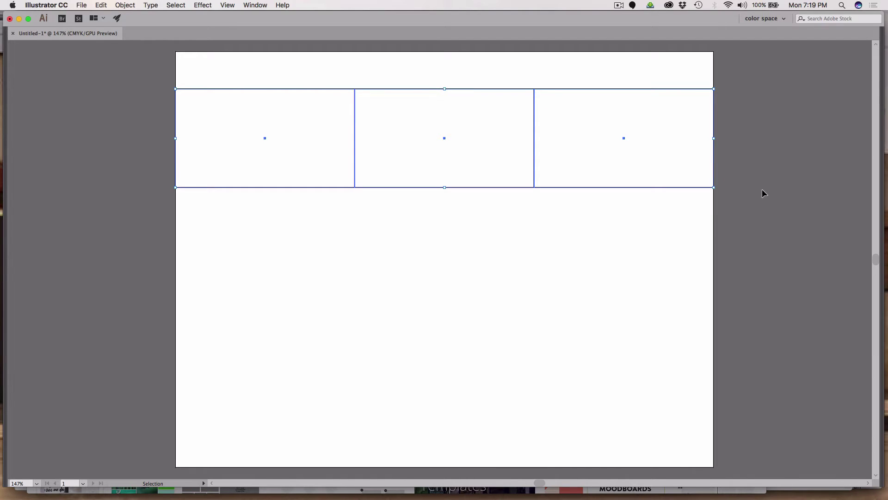
click(643, 301)
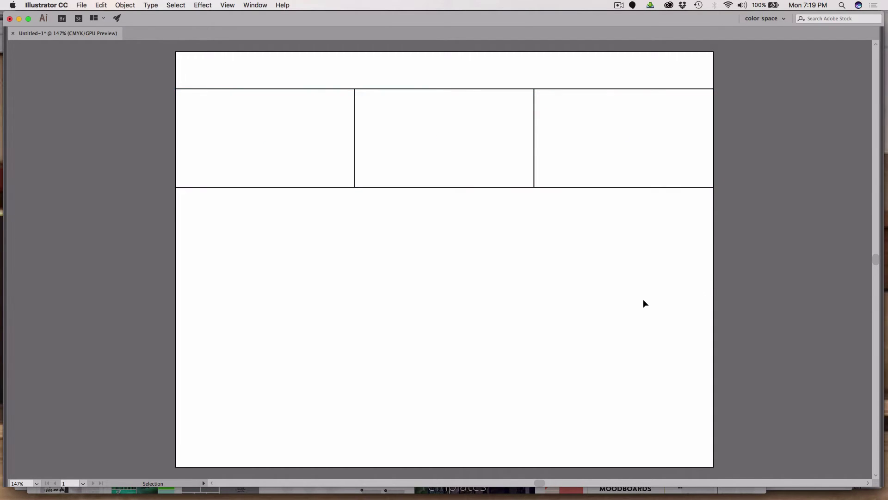
key(Tab)
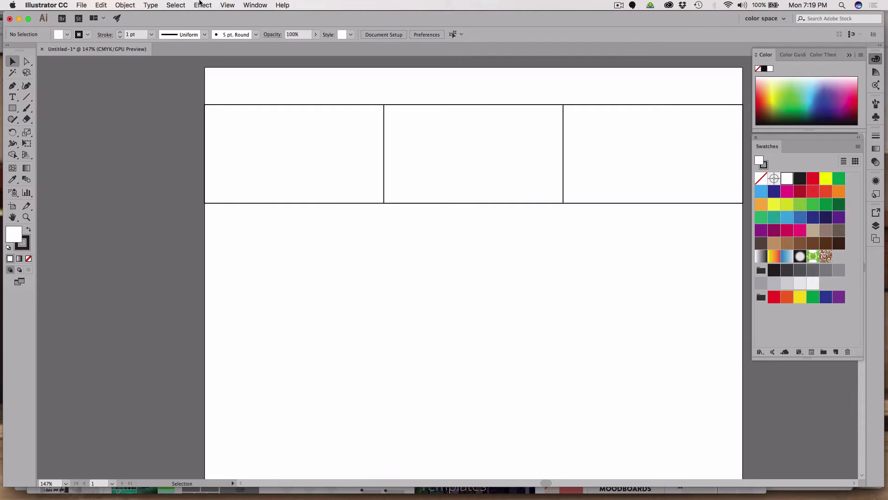
- Show the rulers and place a vertical guide at the boundary between the first and second rectangles
click(229, 5)
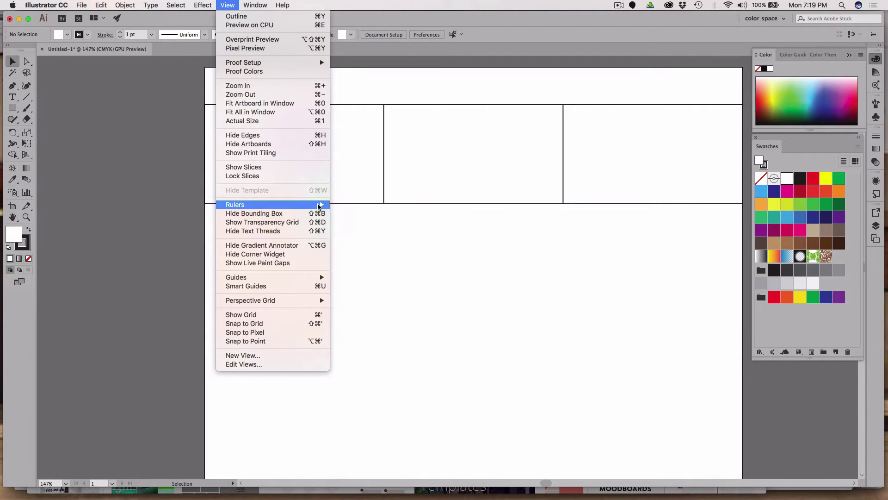
click(344, 204)
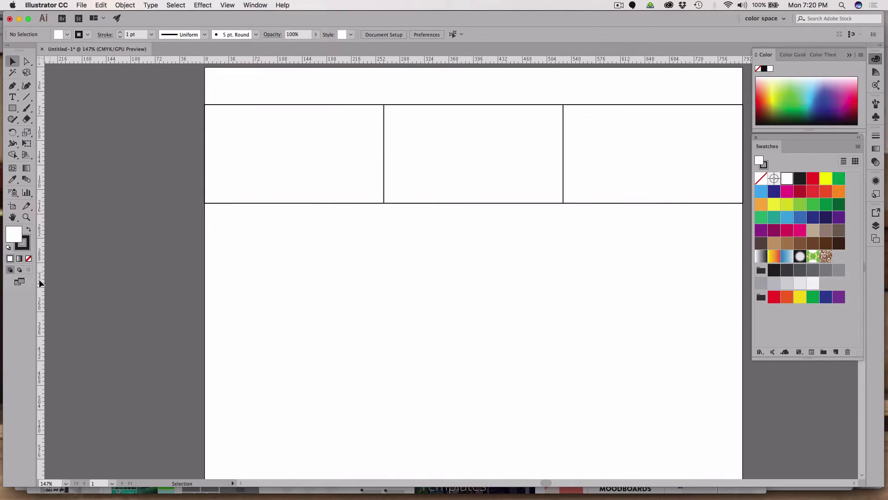
drag(39, 291, 383, 202)
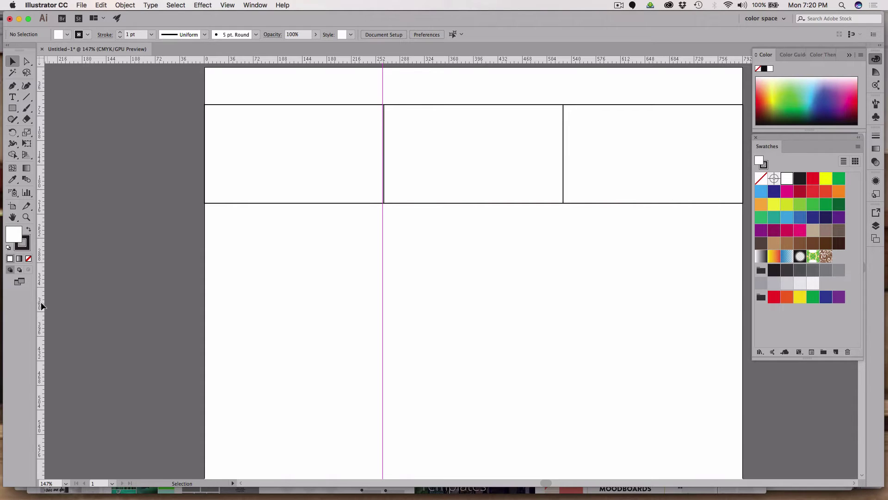
- Place a vertical guide between the second and third rectangles, and move the rectangle row up to the artboard's top edge
drag(41, 305, 563, 274)
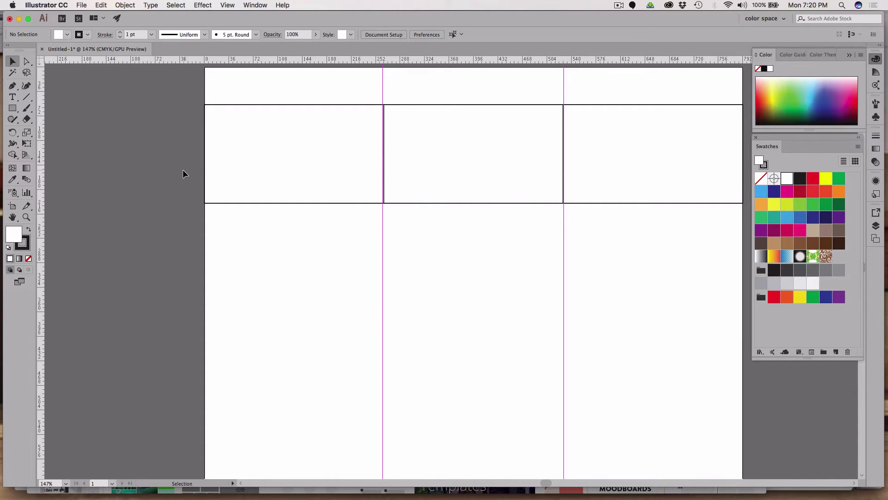
drag(182, 169, 621, 271)
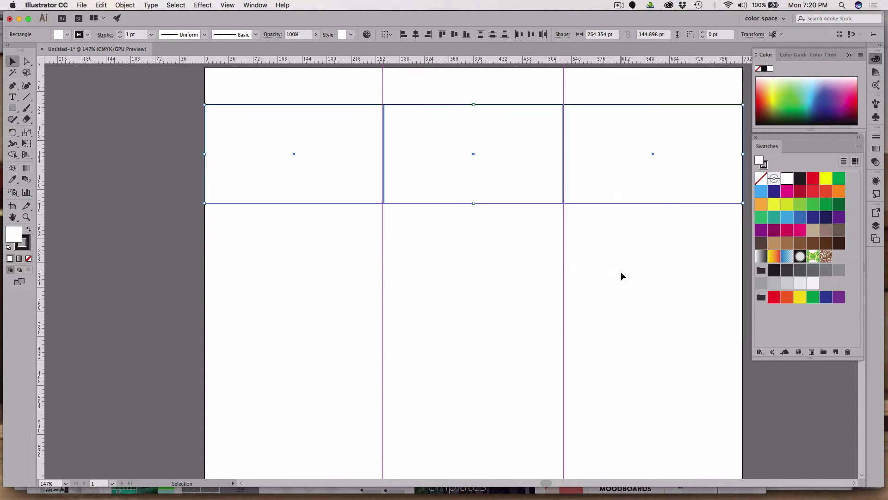
key(Up)
key(Up)
key(Up)
key(Up)
key(Up)
key(Up)
key(Up)
key(Up)
key(Up)
key(Up)
key(Up)
key(Up)
key(Up)
key(Up)
key(Up)
key(Up)
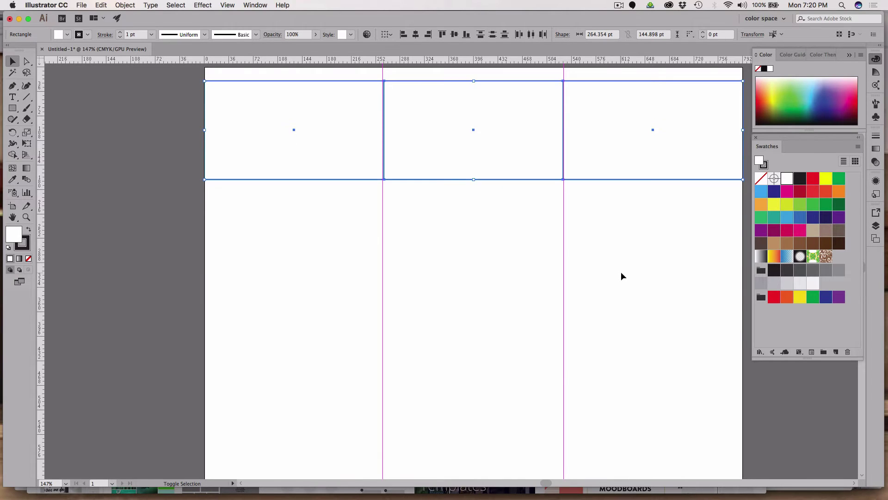
key(Up)
key(Up)
key(Up)
key(Up)
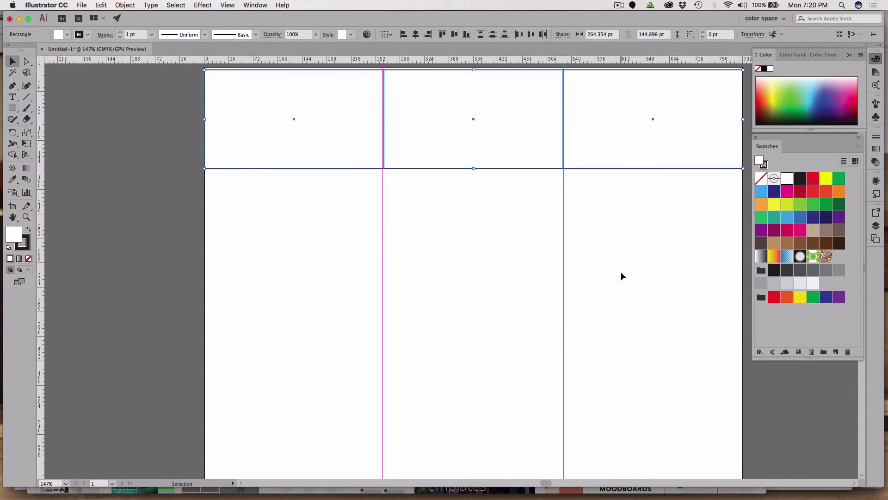
key(Up)
key(Up)
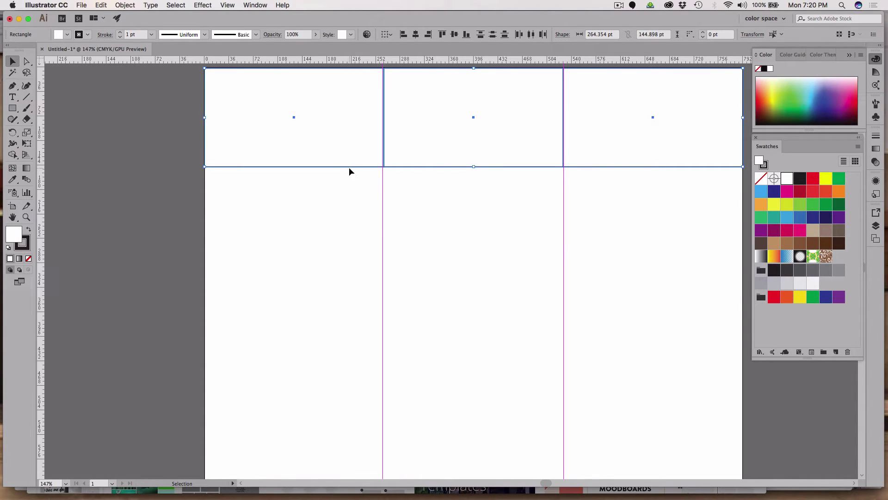
- Place a copy of the rectangle row flush below it and repeat the transformation to add a third row
drag(350, 167, 363, 268)
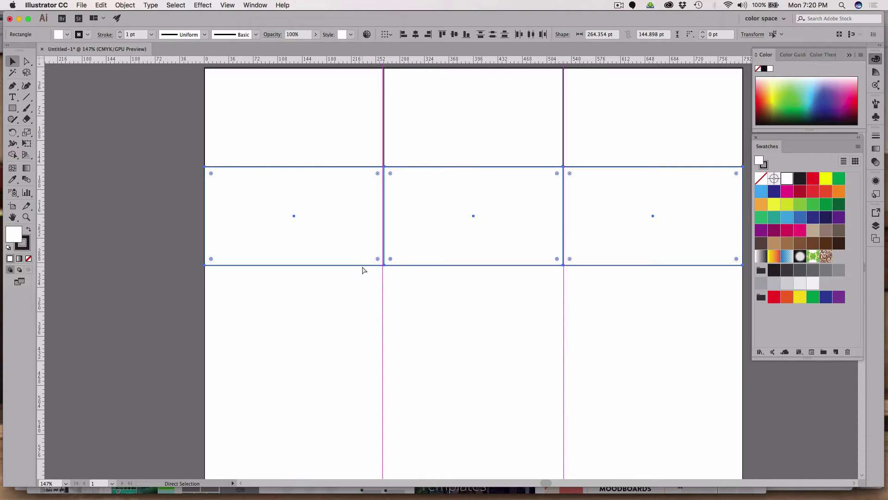
key(super+d)
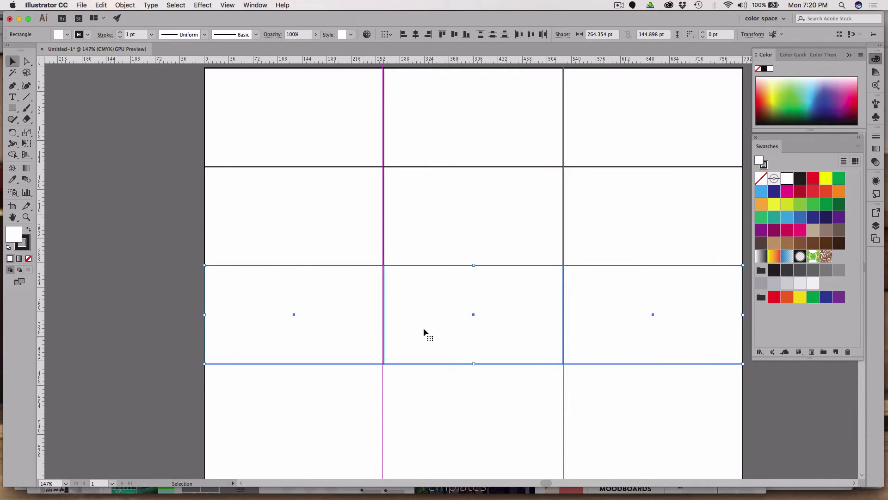
- Stretch all nine rectangles together down to the artboard's bottom edge
key(super+a)
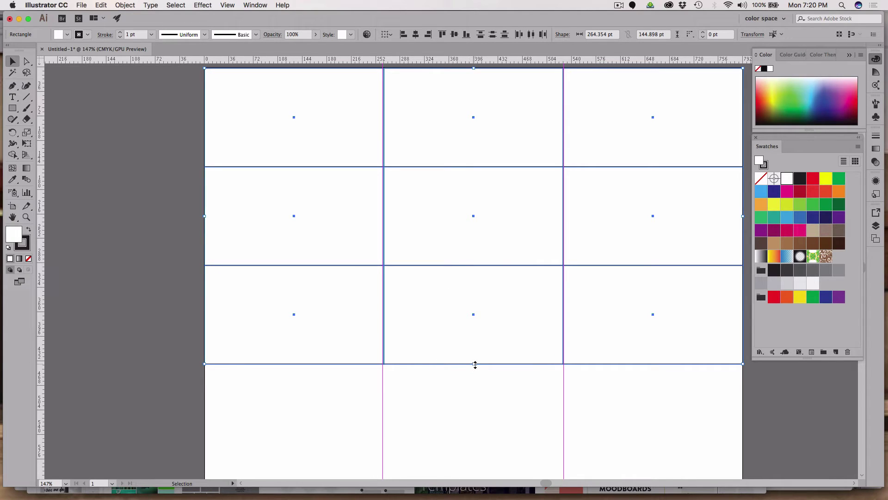
drag(475, 364, 462, 423)
click(134, 336)
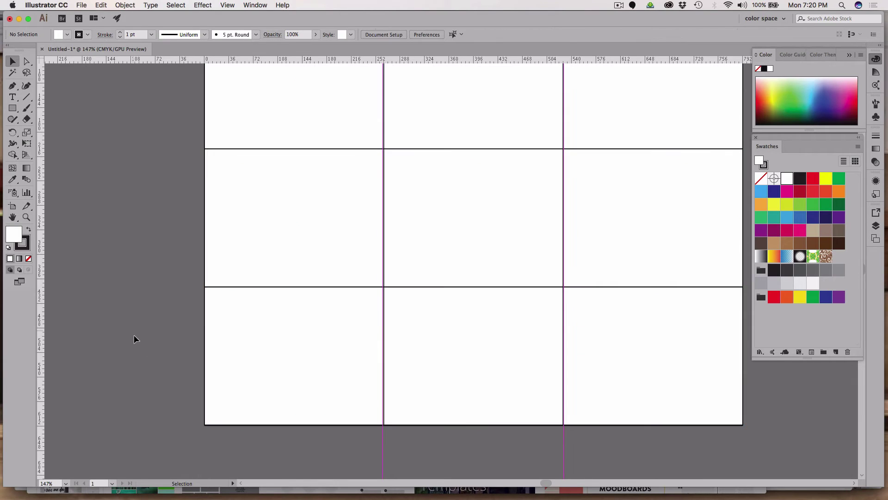
- Place horizontal guides at the two boundaries between the rectangle rows
scroll(206, 373, up, 3)
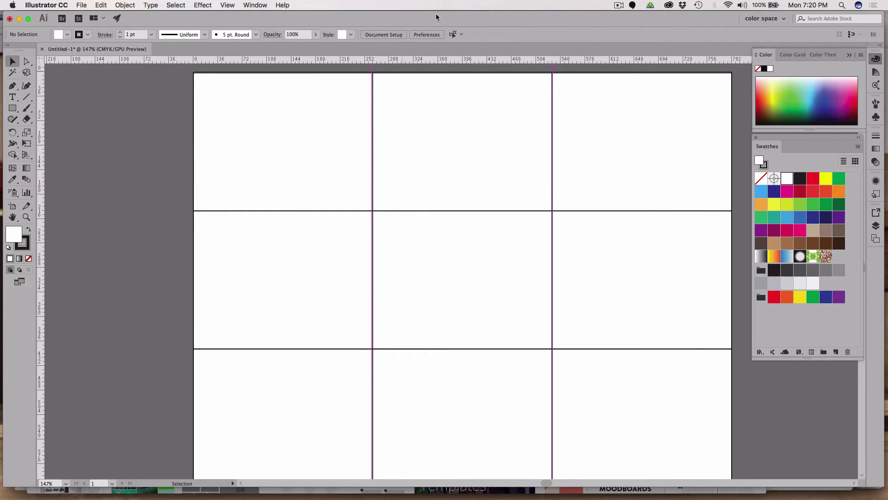
drag(296, 58, 288, 211)
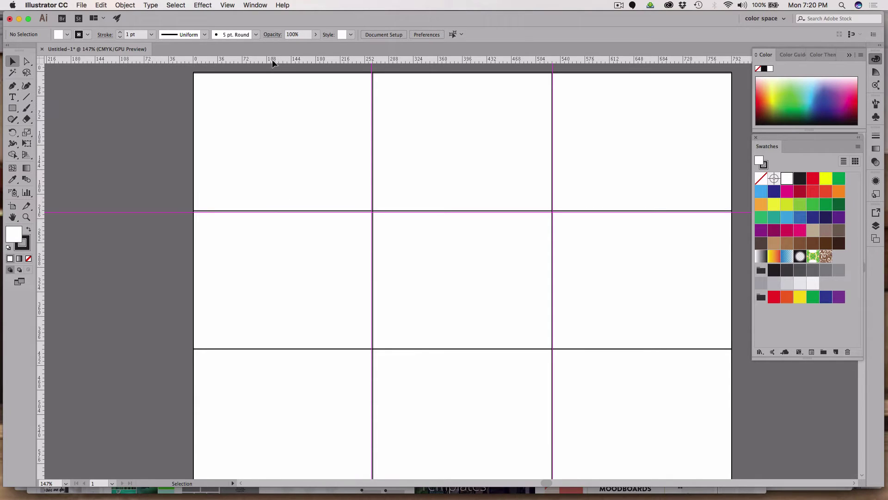
drag(273, 59, 279, 349)
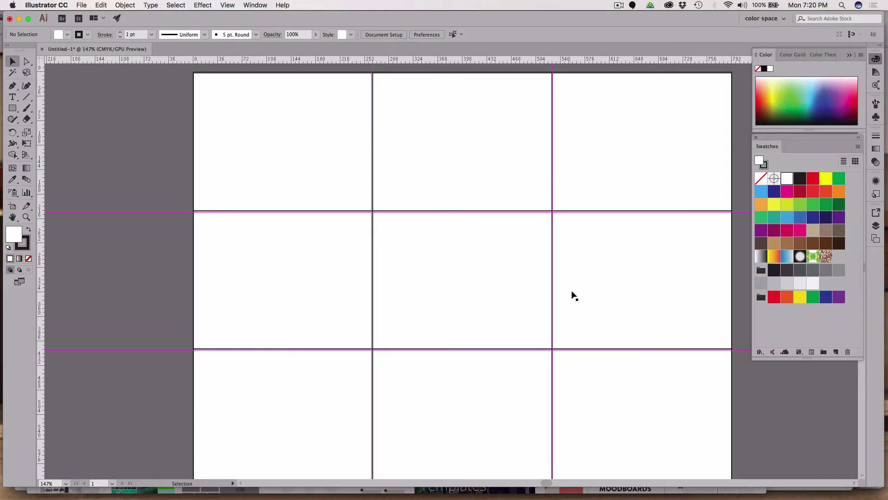
- Show the layers, expand Layer 1, and delete all the rectangles while keeping the guides
click(267, 5)
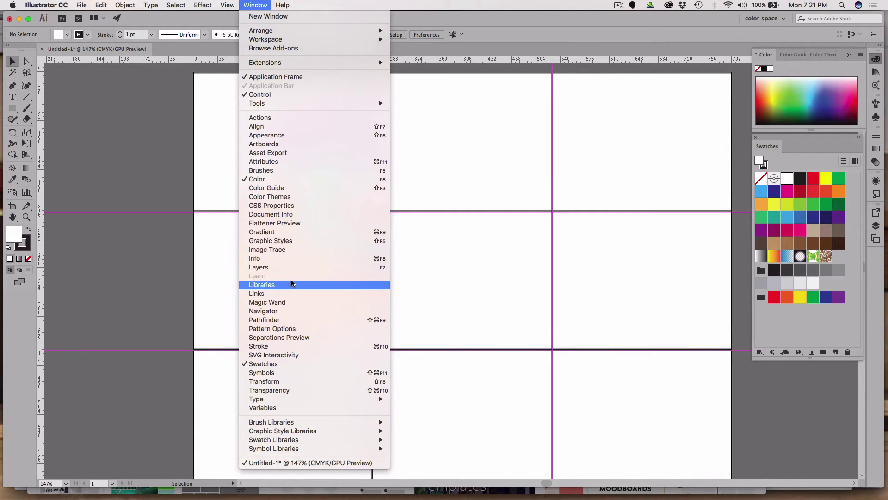
click(289, 267)
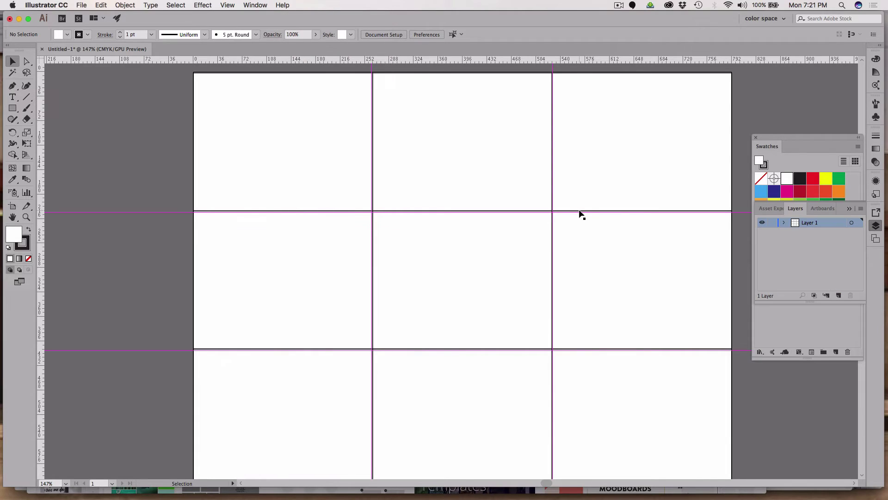
click(783, 223)
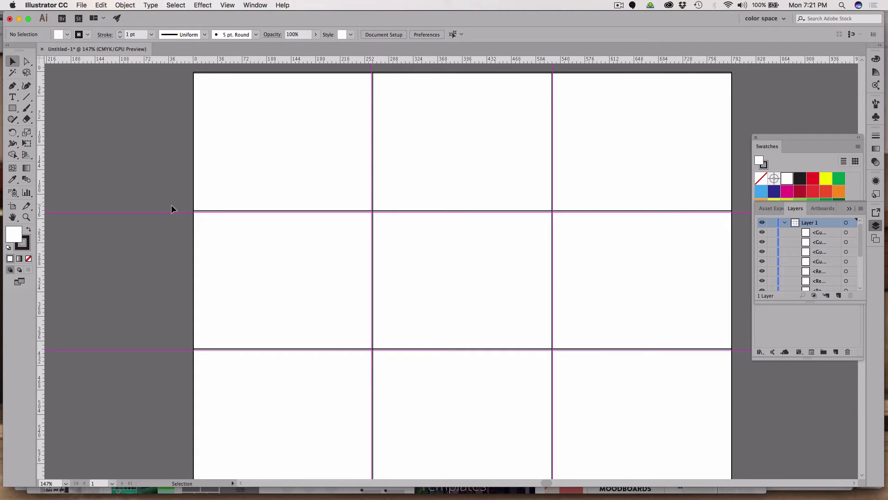
key(super+a)
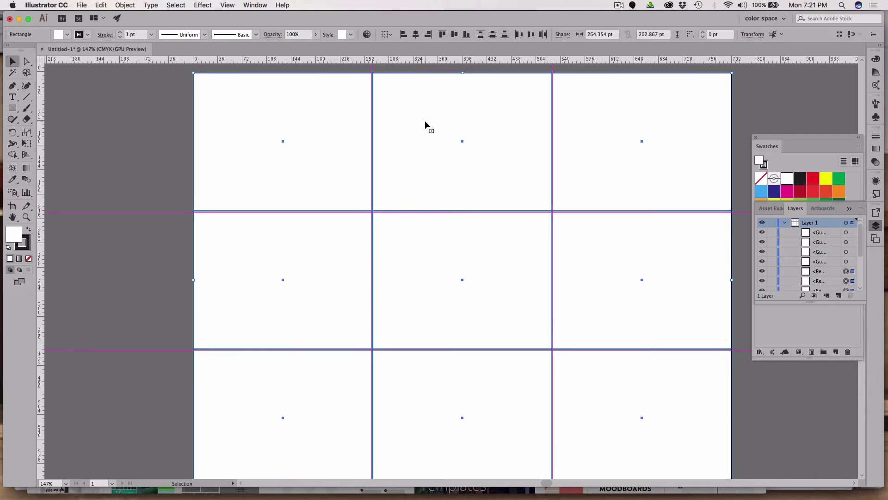
key(Delete)
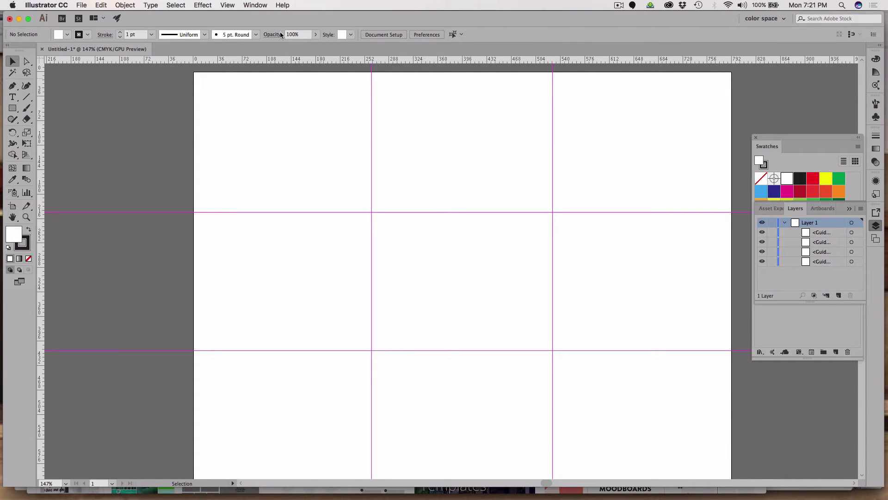
- Toggle the guides' visibility off and on, ending with the guides shown
click(257, 5)
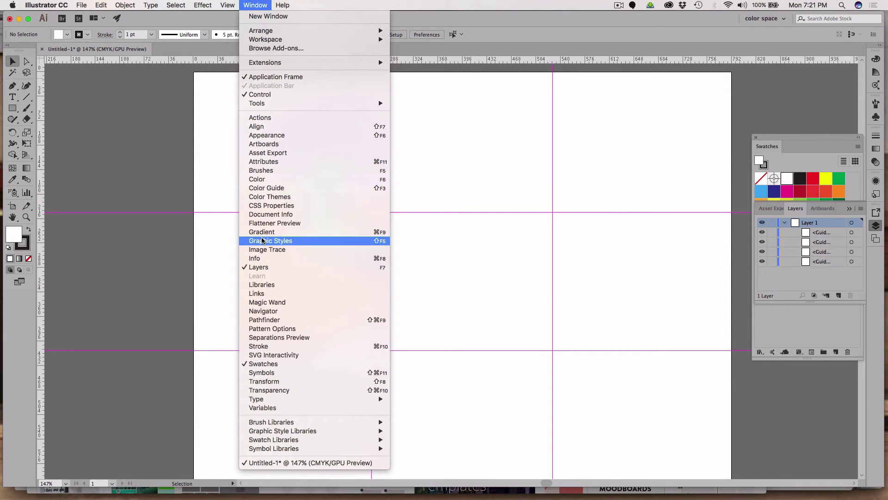
mouse_move(223, 4)
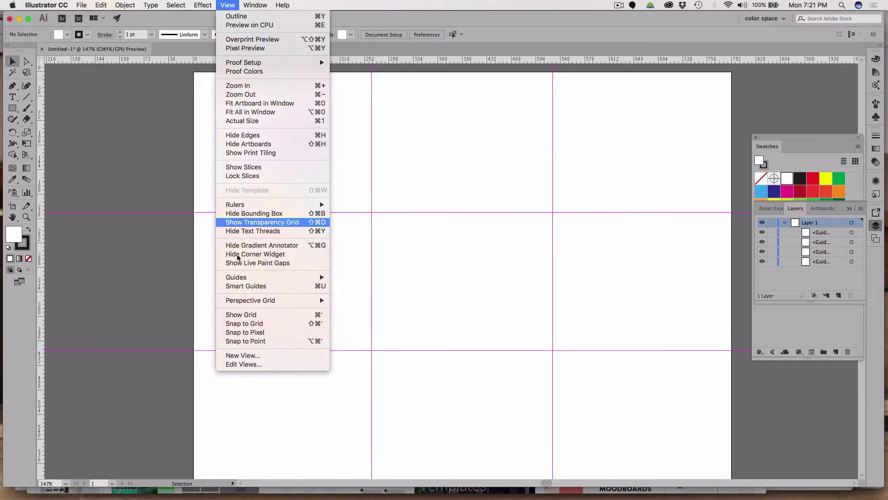
mouse_move(248, 278)
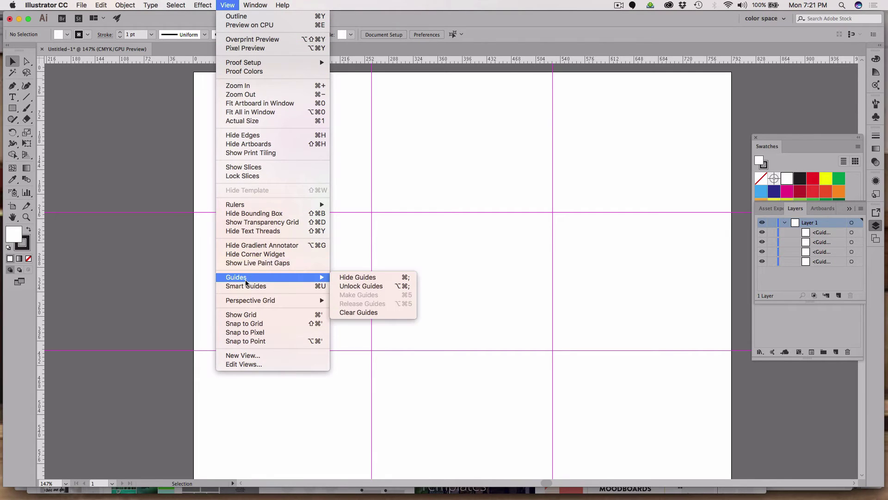
click(408, 278)
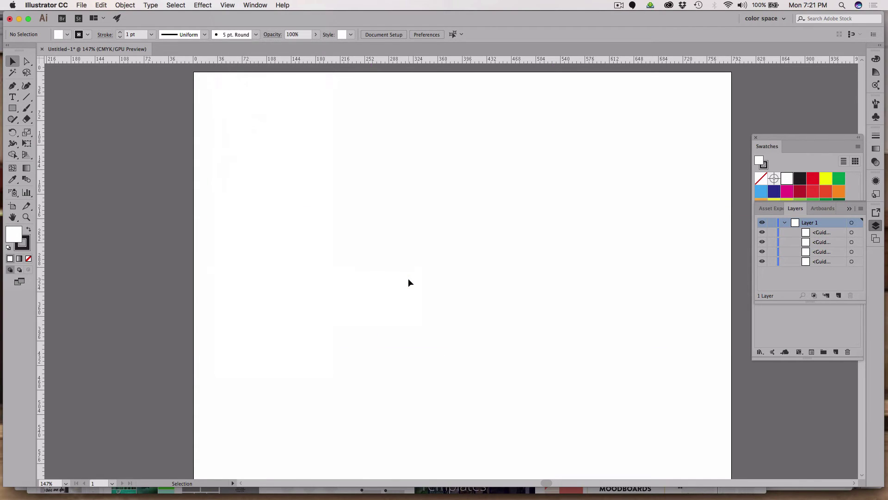
key(super+semicolon)
key(super+semicolon)
key(super+semicolon)
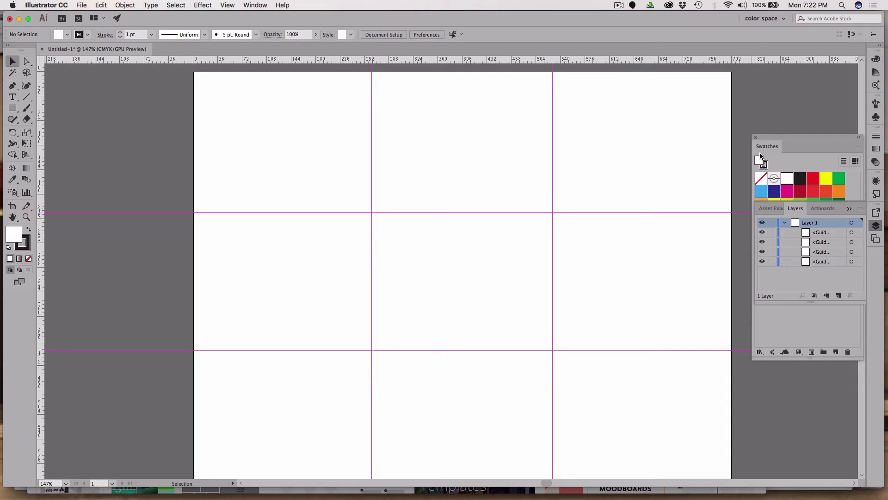
- Add a Lorem ipsum point text in 72 pt Myriad Pro and position it just inside the artboard's top edge
click(12, 97)
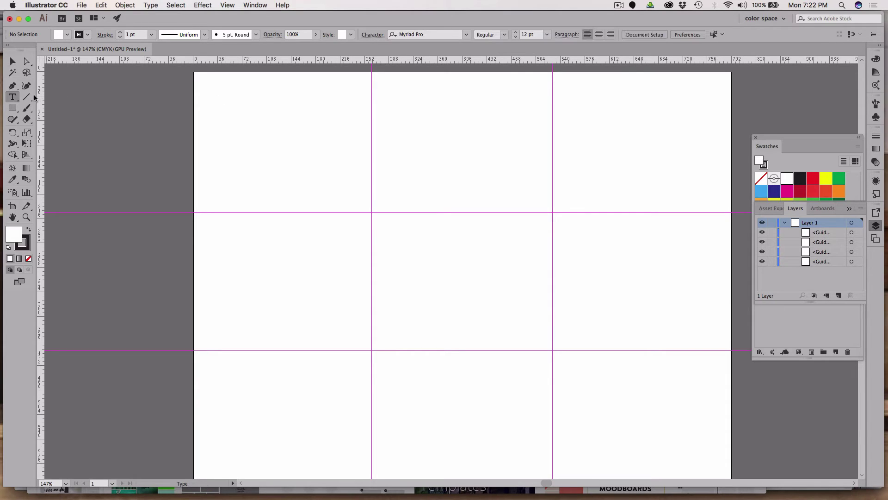
click(246, 102)
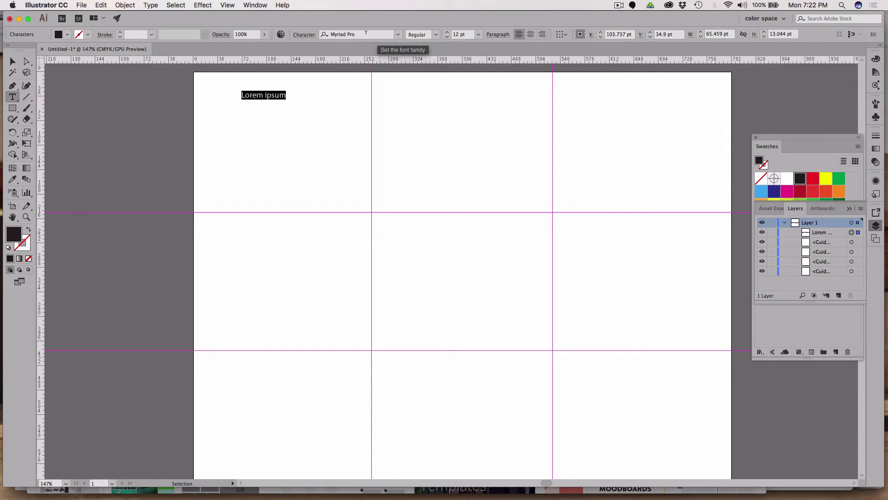
click(479, 37)
click(493, 198)
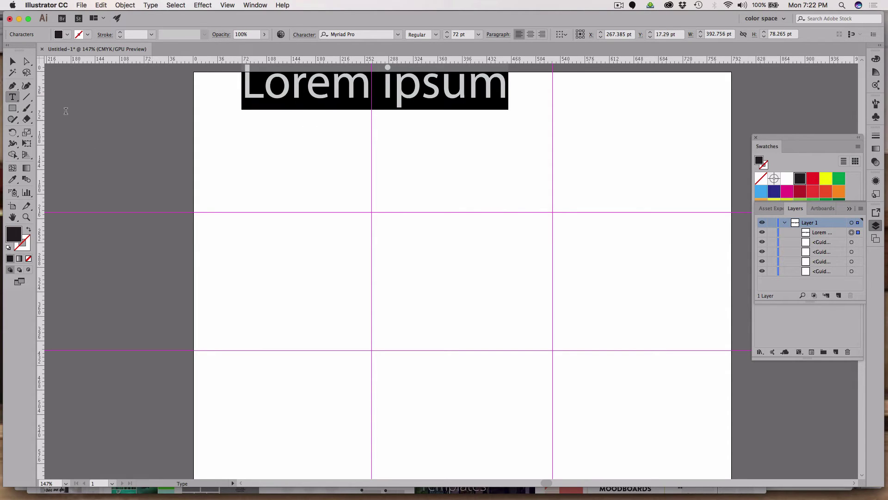
click(12, 61)
drag(270, 91, 269, 120)
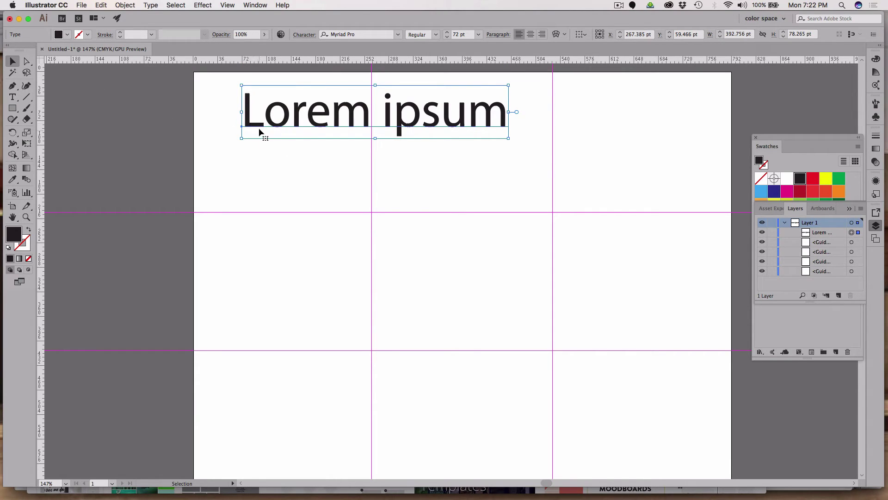
- Place a copy of the text directly below it and add a third line with Transform Again
drag(262, 128, 260, 177)
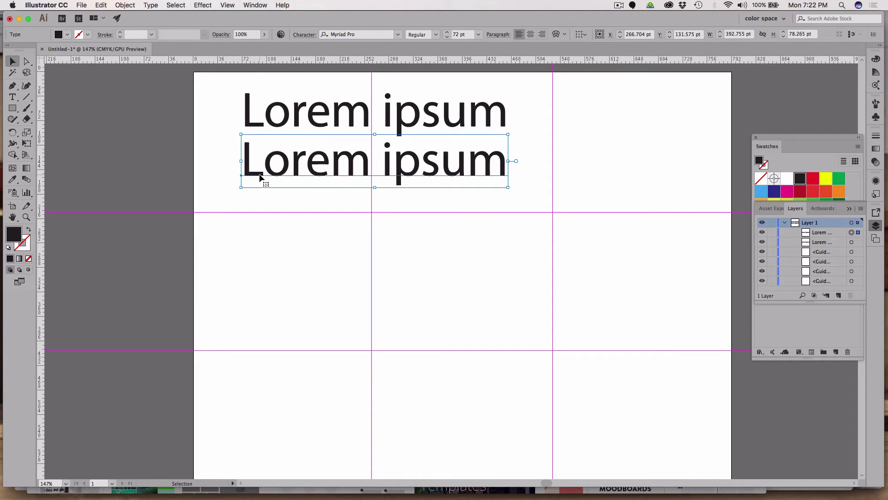
click(131, 5)
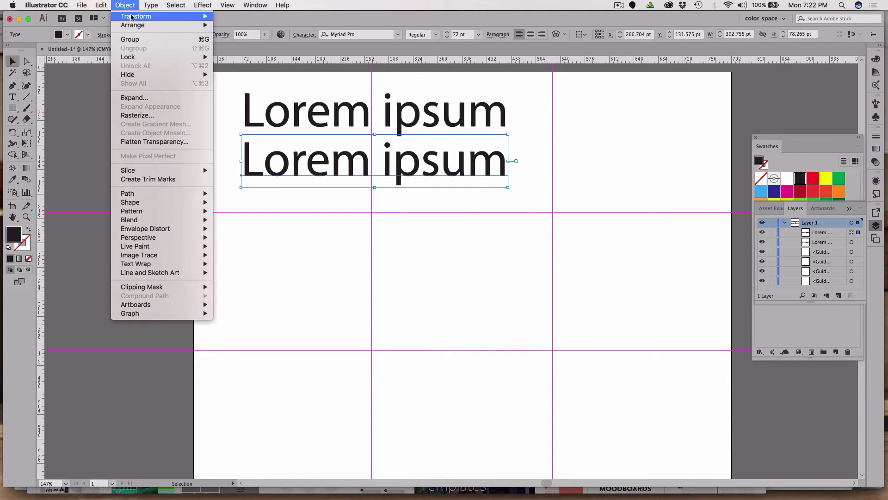
mouse_move(132, 17)
click(246, 19)
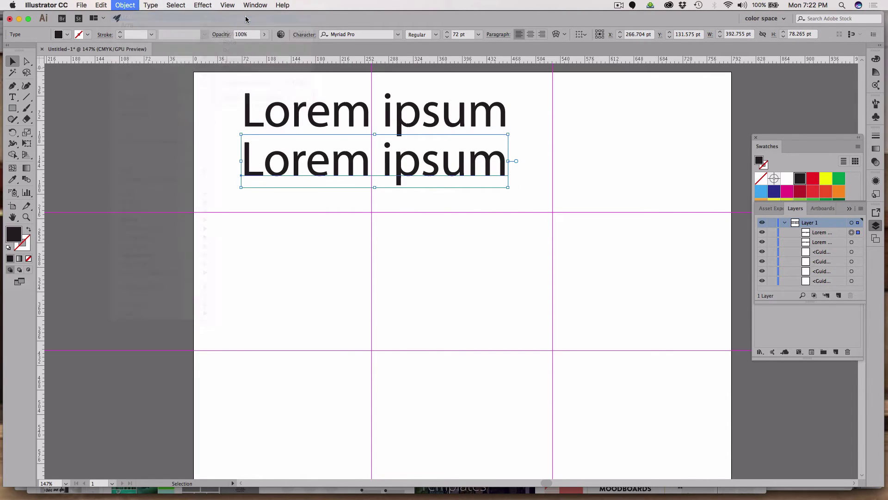
click(570, 208)
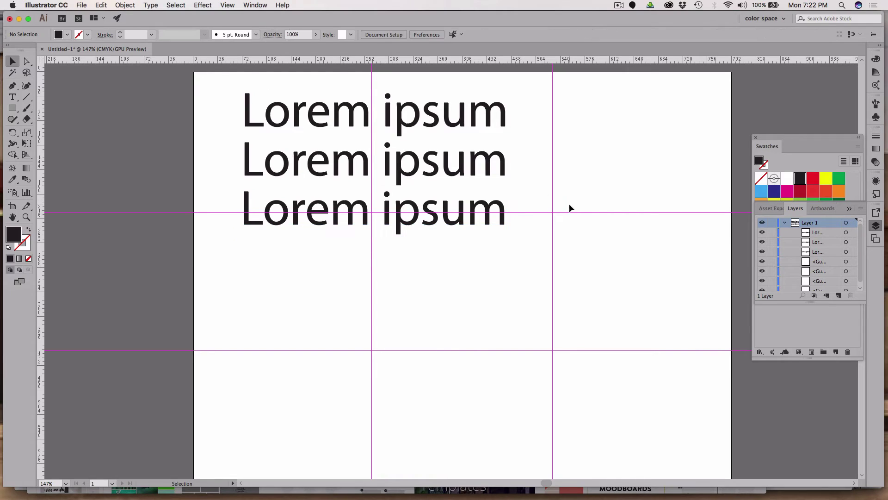
- Reduce the middle Lorem ipsum line's font size to 18 pt, and increase it in 1 pt increments to 40 pt
click(488, 174)
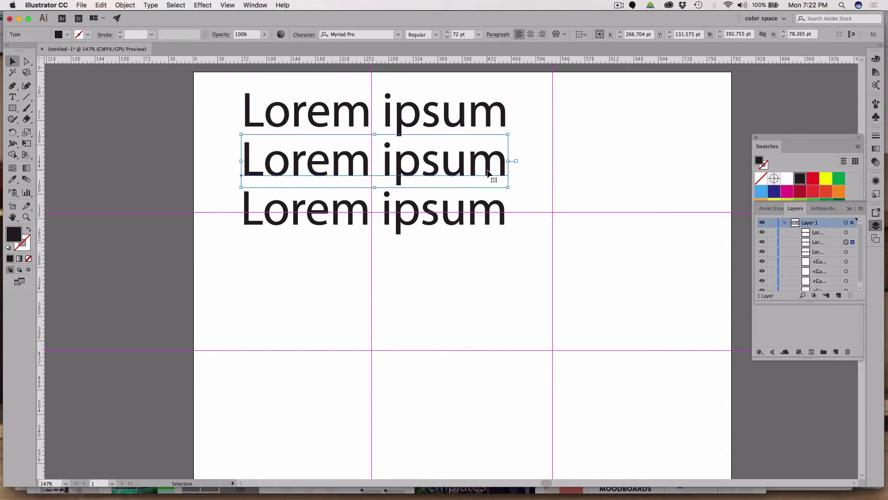
click(479, 36)
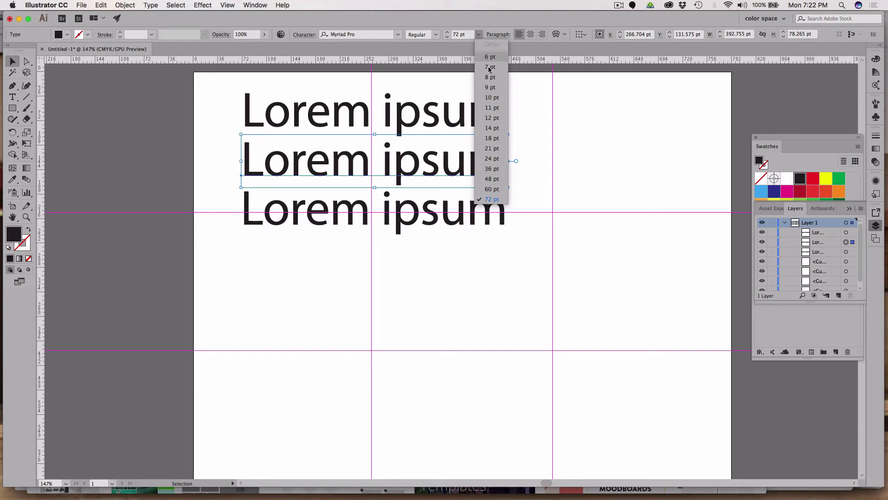
click(496, 138)
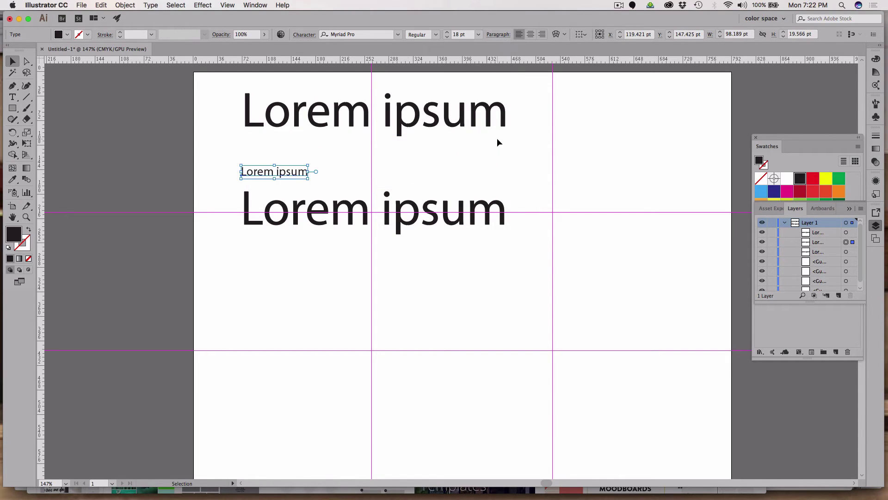
click(466, 34)
key(Up)
key(Up)
key(Up)
key(Up)
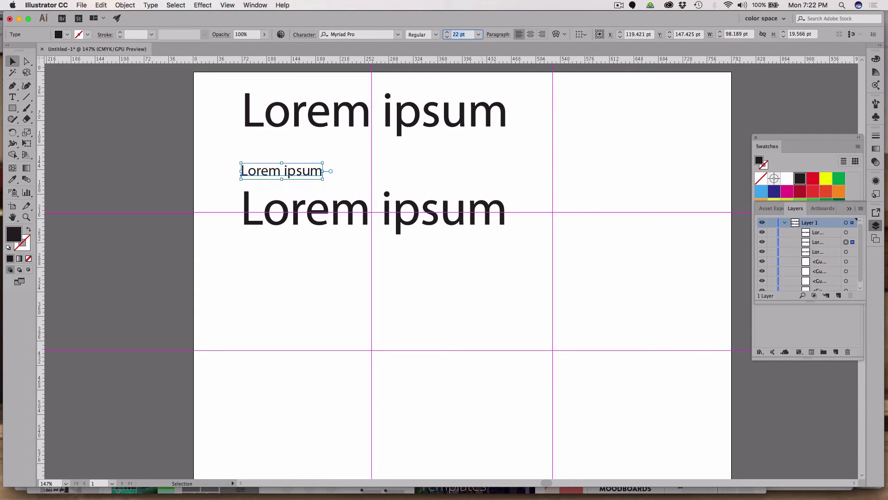
key(Up)
key(Up)
key(Up)
key(Up)
key(Up)
key(Up)
key(Up)
key(Up)
key(Up)
key(Up)
key(Up)
key(Up)
key(Up)
key(Up)
key(Up)
key(Up)
key(Up)
key(Up)
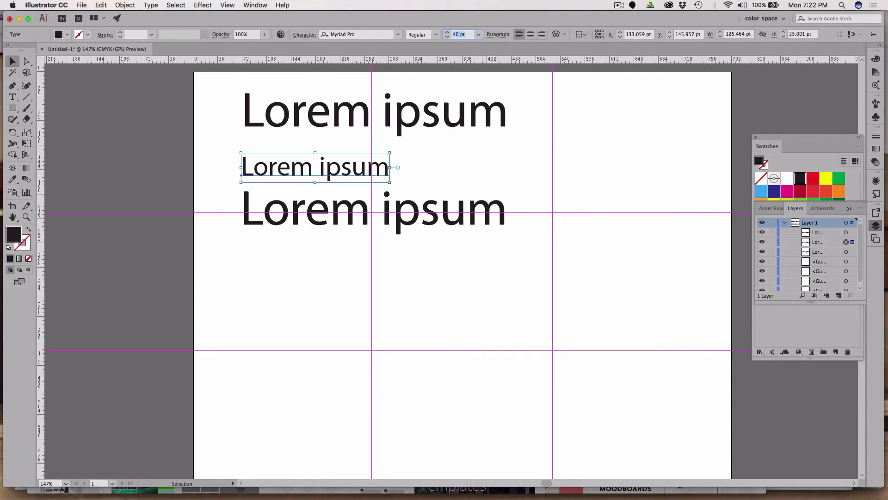
- Increase the middle Lorem ipsum line's font size in 1 pt increments to 49 pt
key(Up)
key(Up)
key(Up)
key(Up)
key(Up)
key(Up)
key(Up)
key(Up)
key(Up)
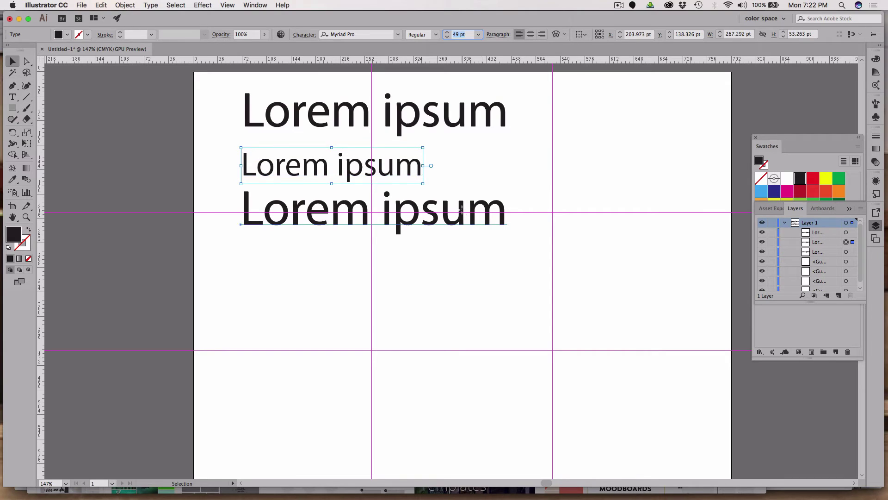
- Set the lowest Lorem ipsum line's font size to 14 pt, and increase it in 1 pt increments to 24 pt
click(461, 210)
triple_click(461, 210)
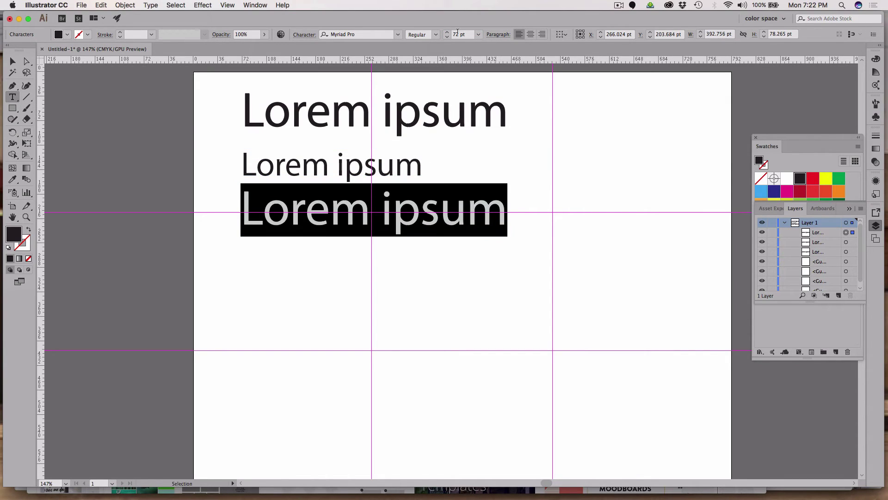
click(457, 32)
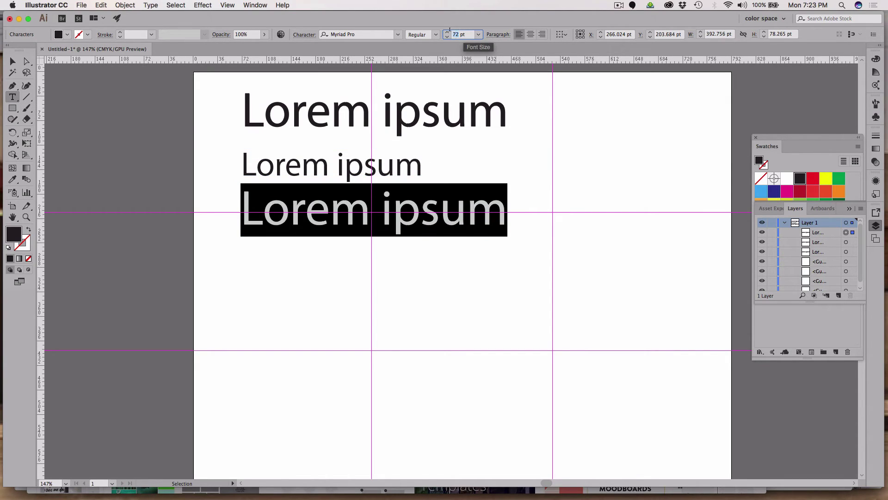
text(14)
key(Return)
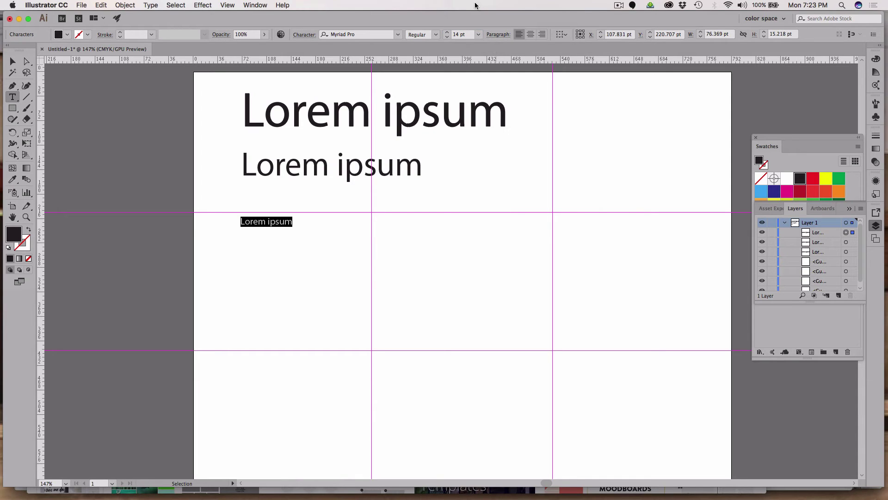
click(447, 33)
click(446, 32)
click(446, 32)
click(446, 33)
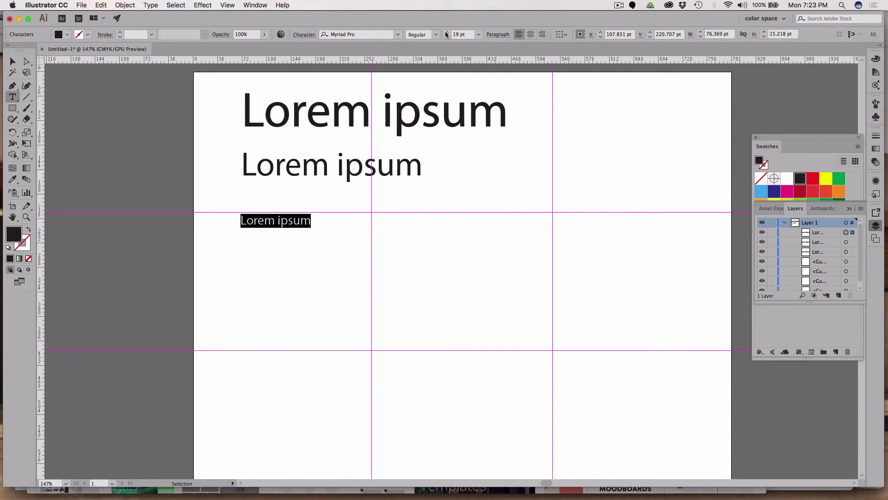
click(446, 33)
click(446, 33)
click(446, 32)
click(447, 32)
click(446, 32)
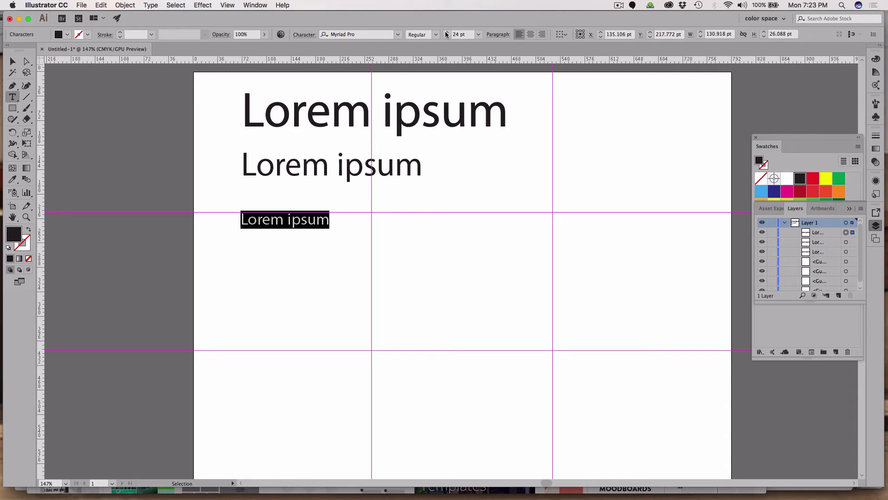
click(329, 225)
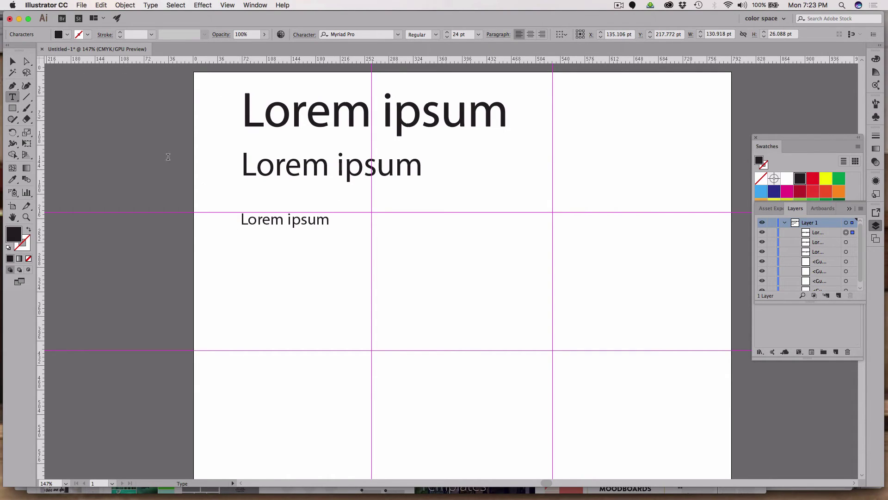
- Draw an area text box of placeholder text about 333 by 175 pt below the third Lorem ipsum line
triple_click(257, 221)
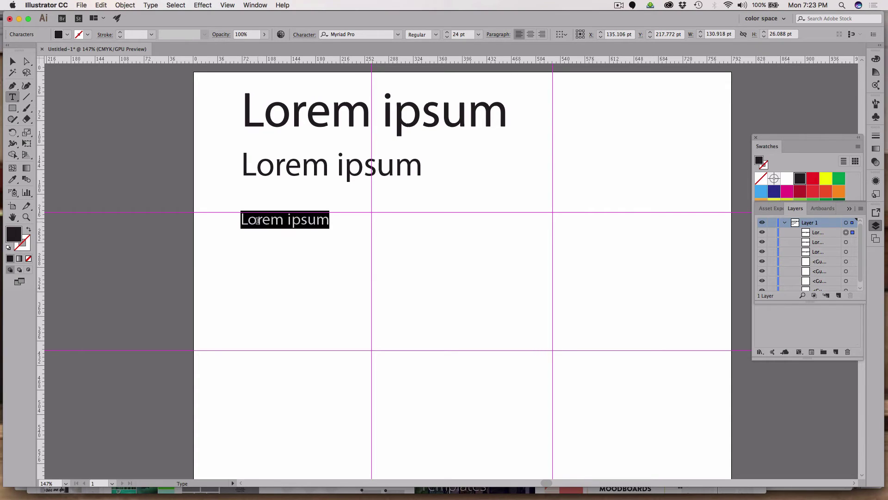
key(Escape)
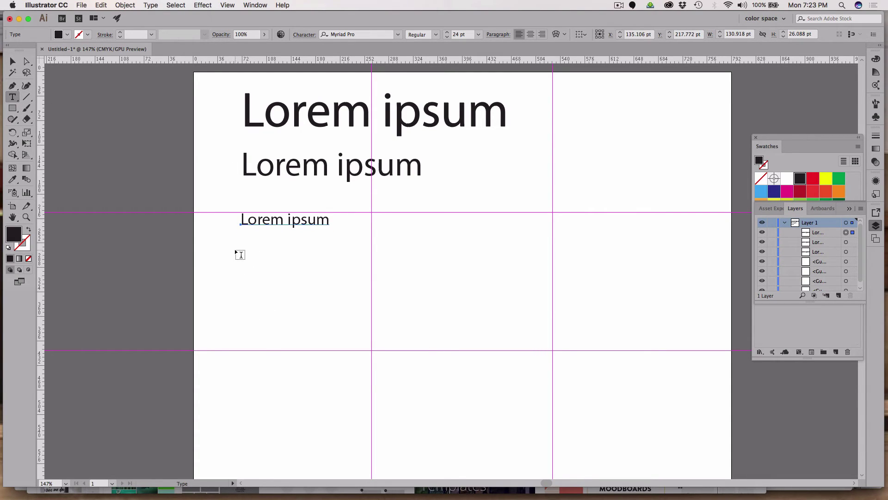
drag(236, 250, 462, 368)
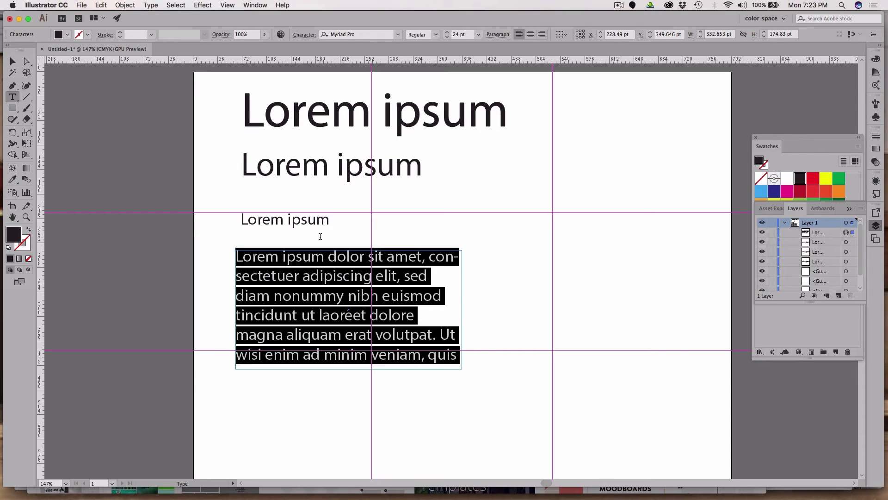
click(13, 97)
click(14, 62)
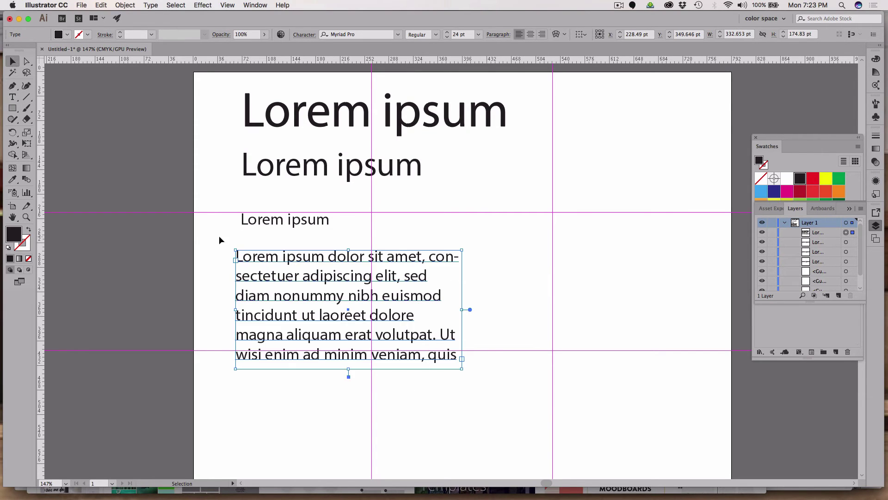
- Delete the small third Lorem ipsum line and move the paragraph up to sit directly below the second line
click(251, 223)
key(Delete)
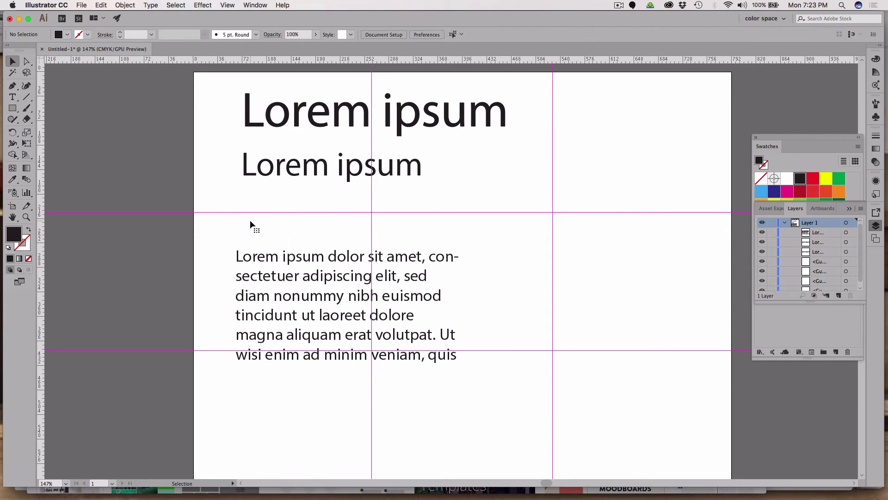
click(266, 255)
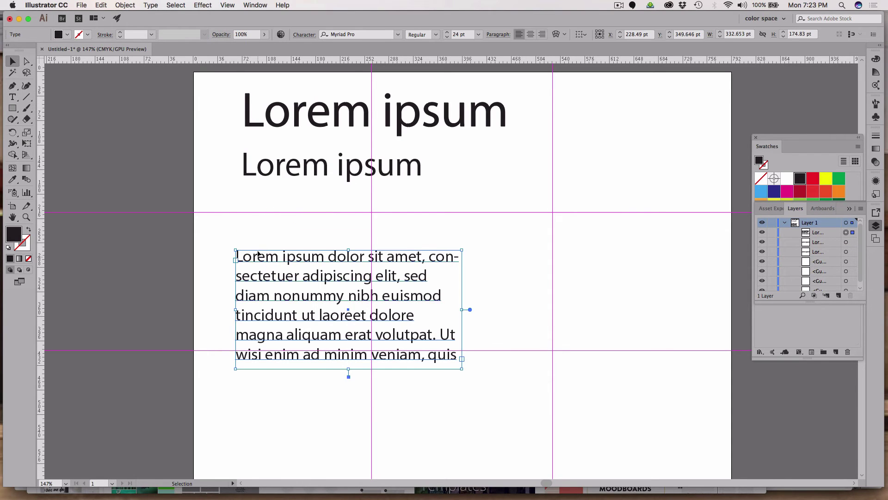
drag(258, 258, 267, 207)
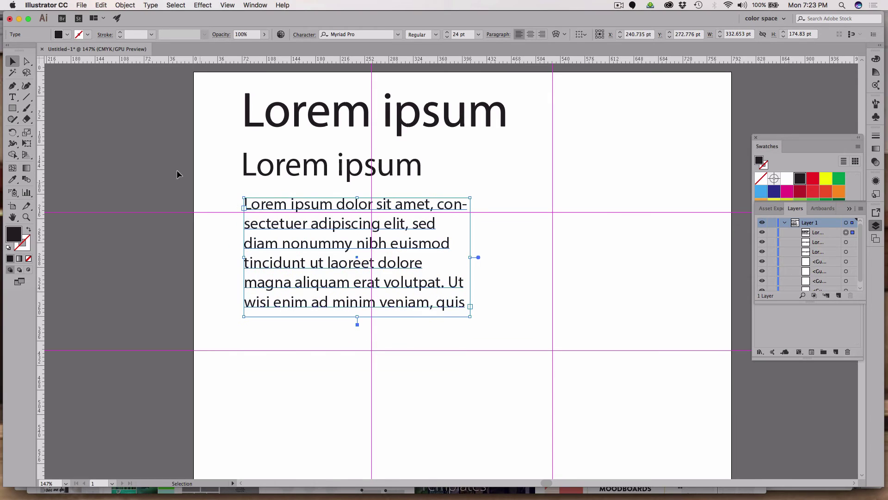
- Scale both headings and the paragraph down together from the top heading's upper-left corner until the paragraph box is about 235 pt wide
drag(178, 116, 374, 314)
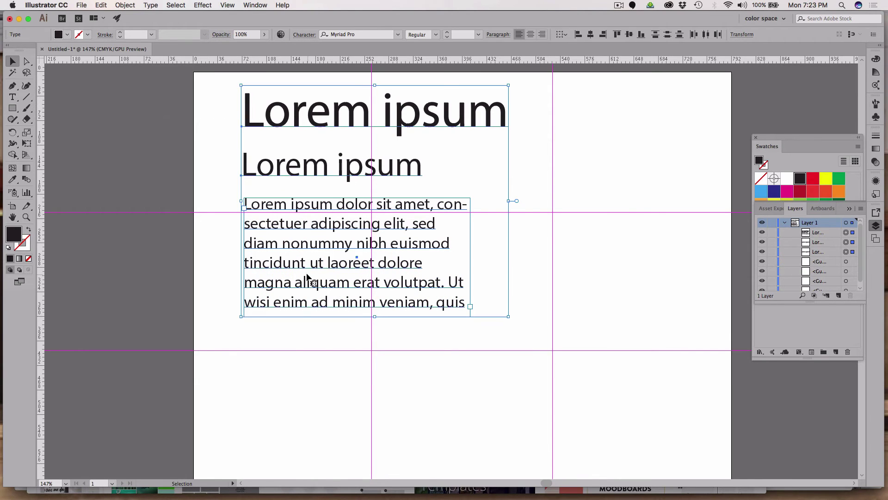
drag(290, 336, 289, 343)
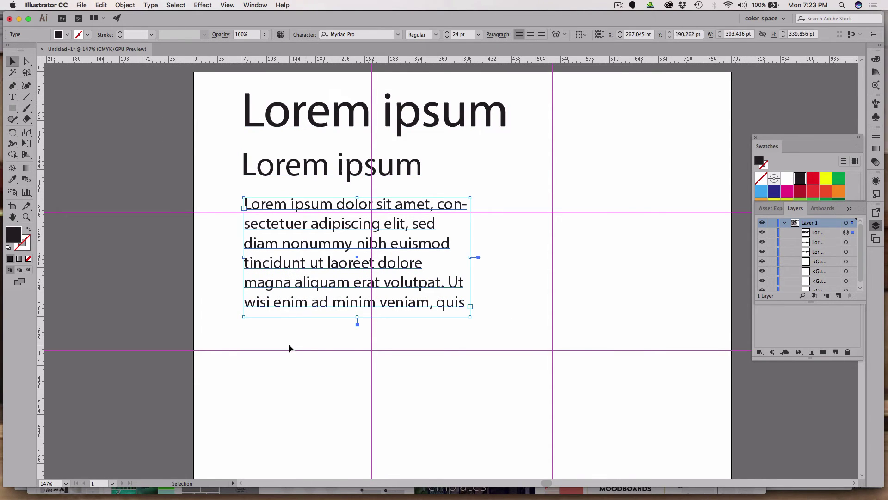
click(159, 218)
drag(132, 112, 480, 348)
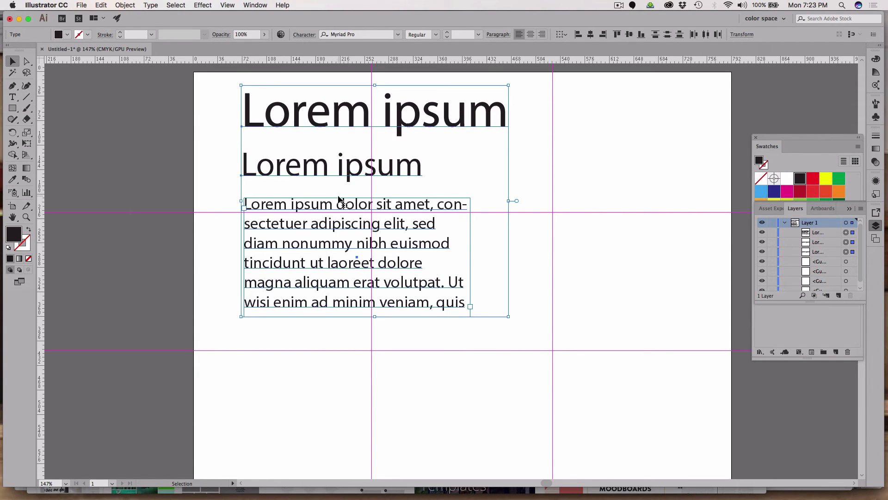
key(s)
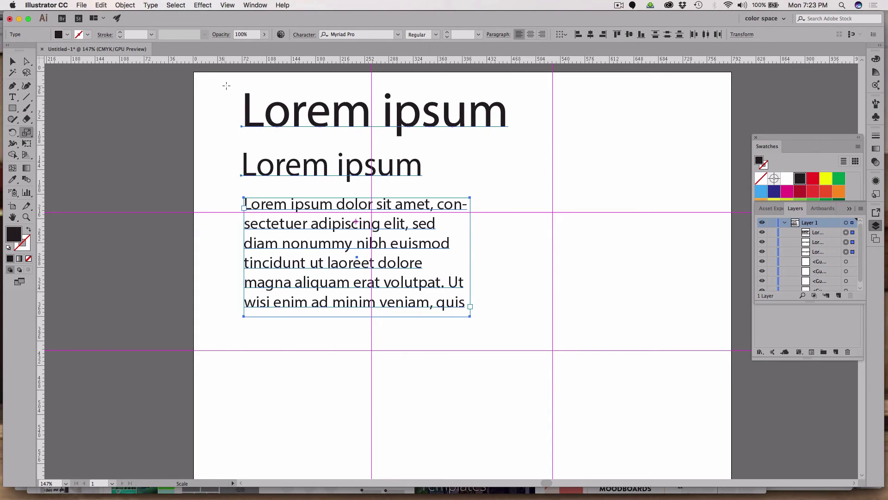
click(238, 90)
drag(616, 404, 522, 296)
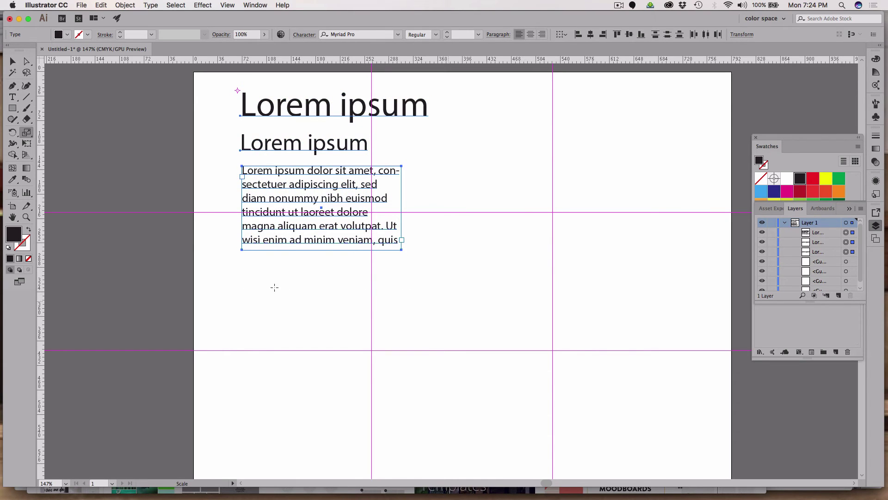
click(15, 58)
click(77, 123)
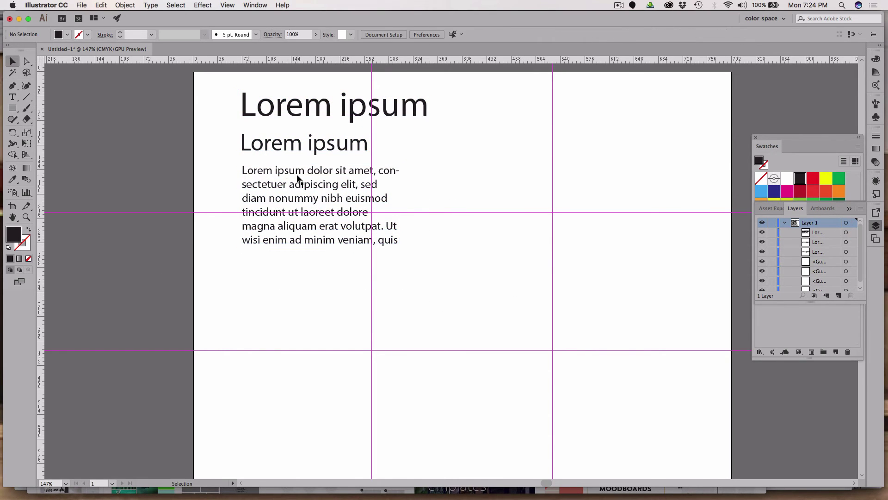
- Extend the paragraph's text box downward to about 225 pt high and highlight its visible text
click(311, 198)
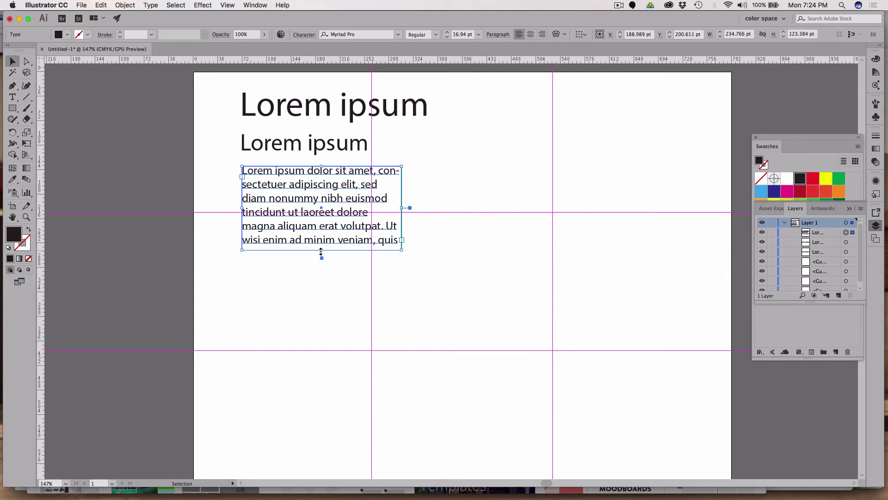
drag(321, 254, 320, 319)
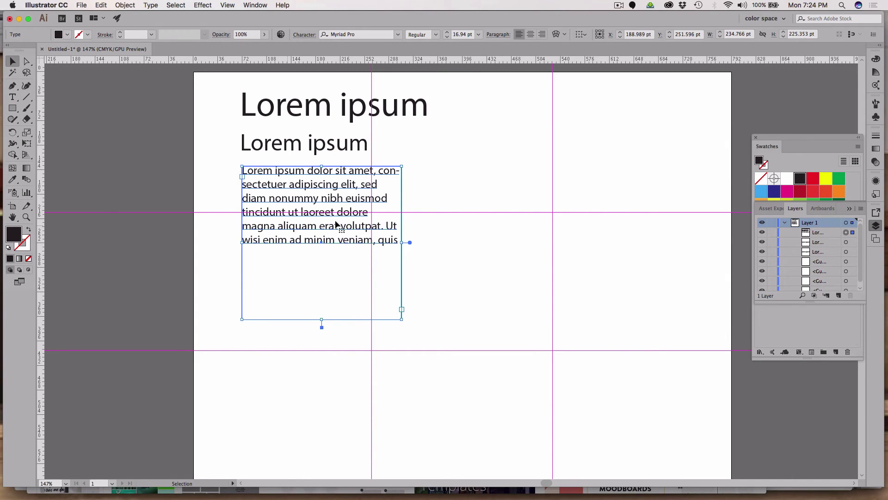
click(14, 98)
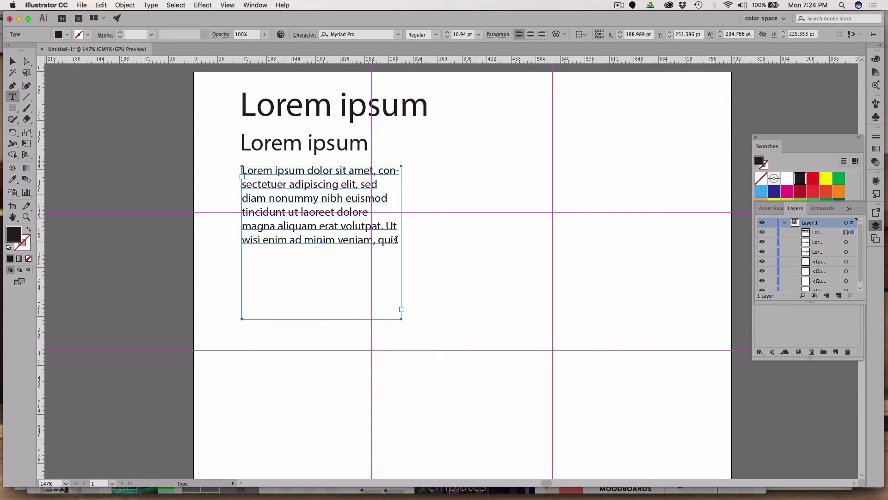
drag(397, 239, 242, 161)
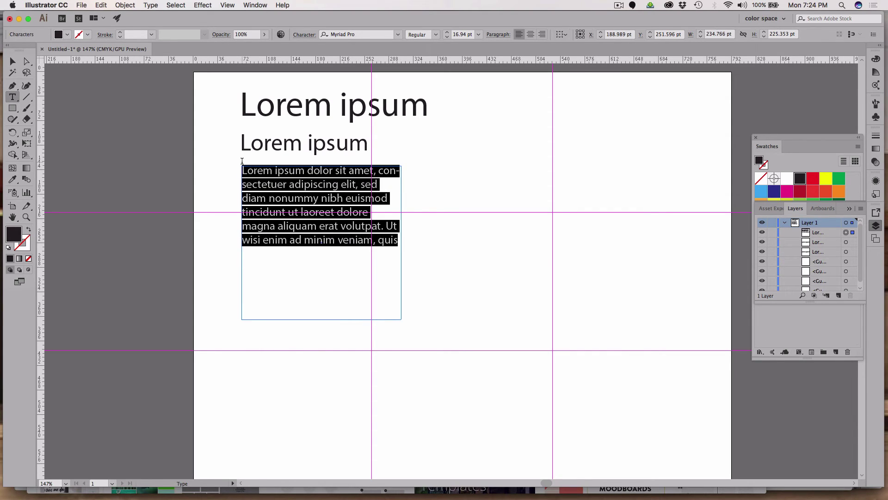
click(13, 61)
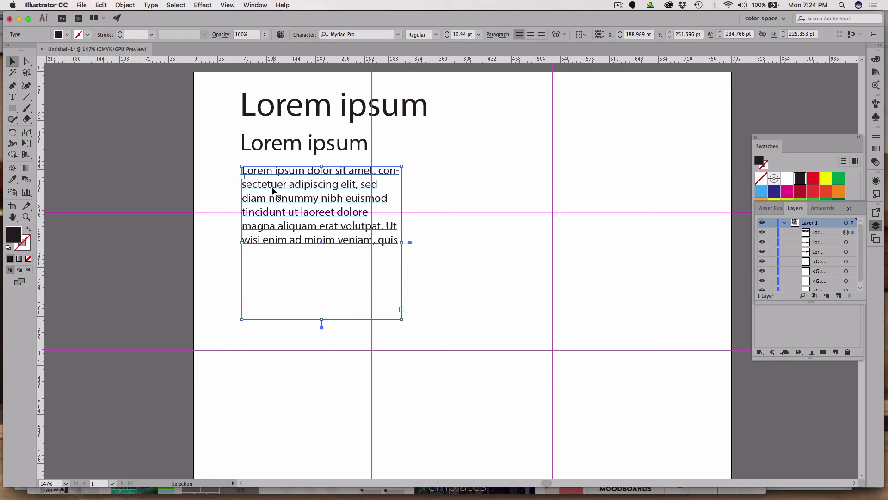
- Replace the paragraph with a new placeholder area text box about 281 by 280 pt, and shift all three text objects toward the artboard's left edge
key(Delete)
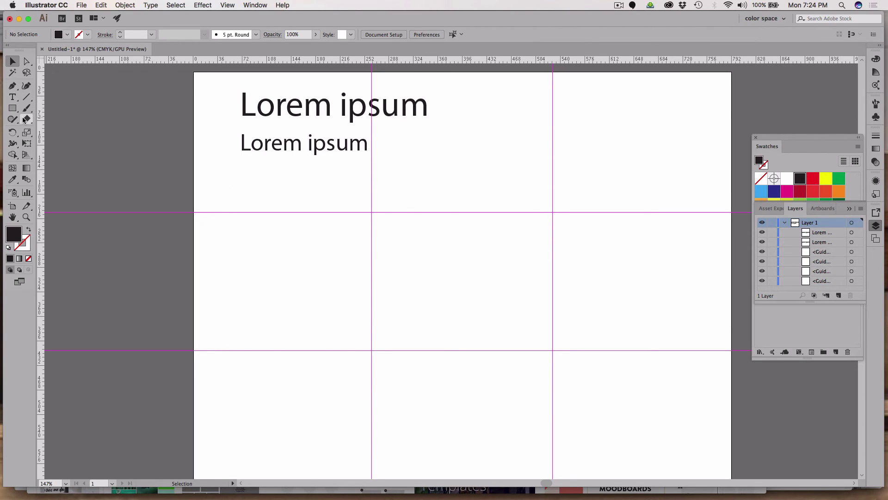
click(12, 97)
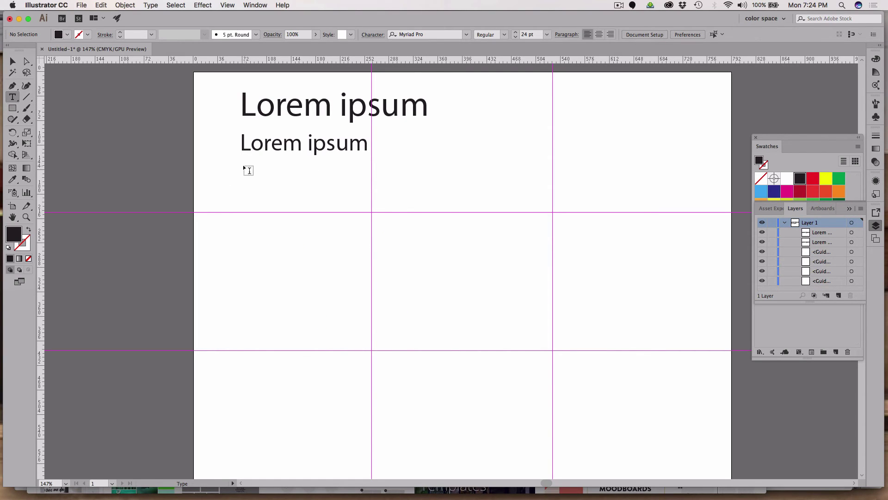
drag(244, 166, 434, 355)
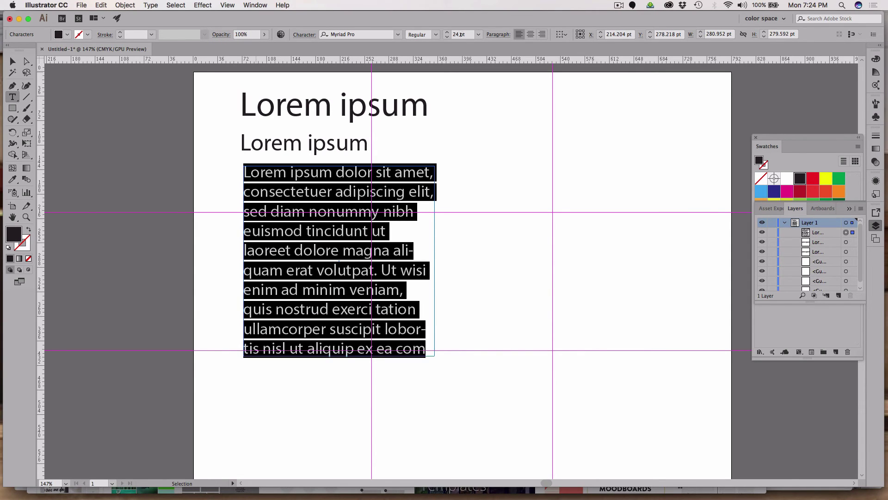
click(13, 61)
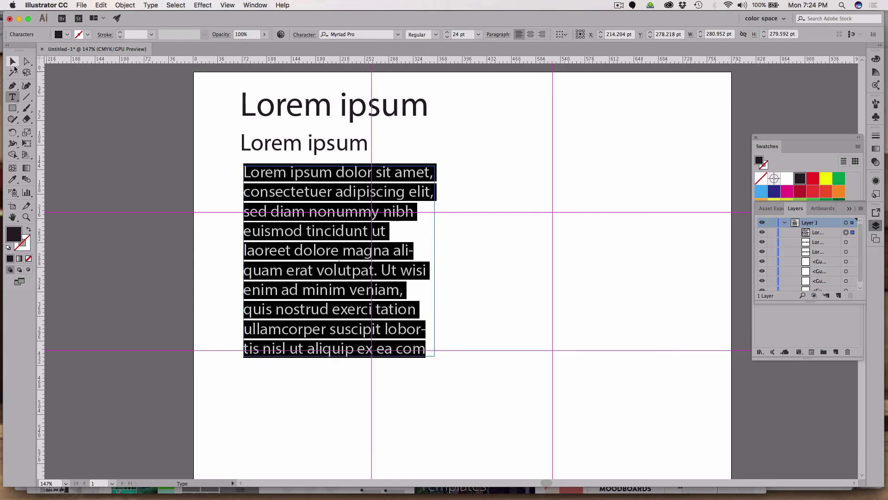
click(116, 162)
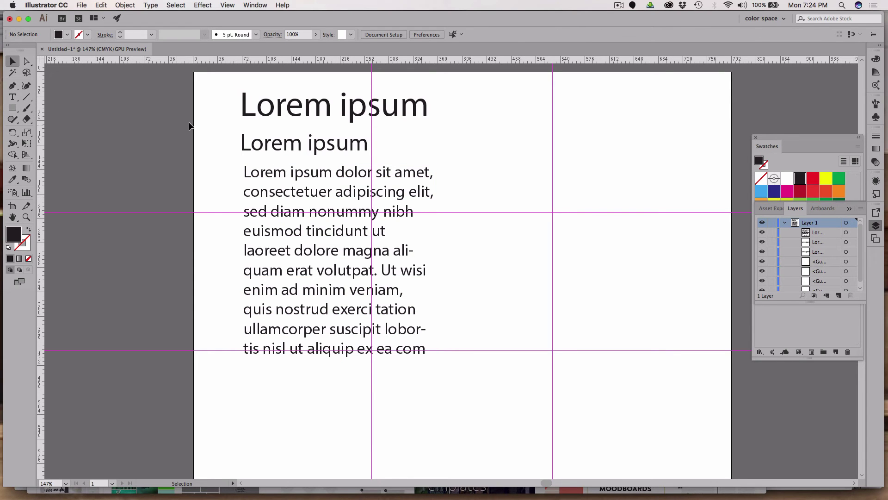
drag(188, 120, 324, 291)
click(148, 296)
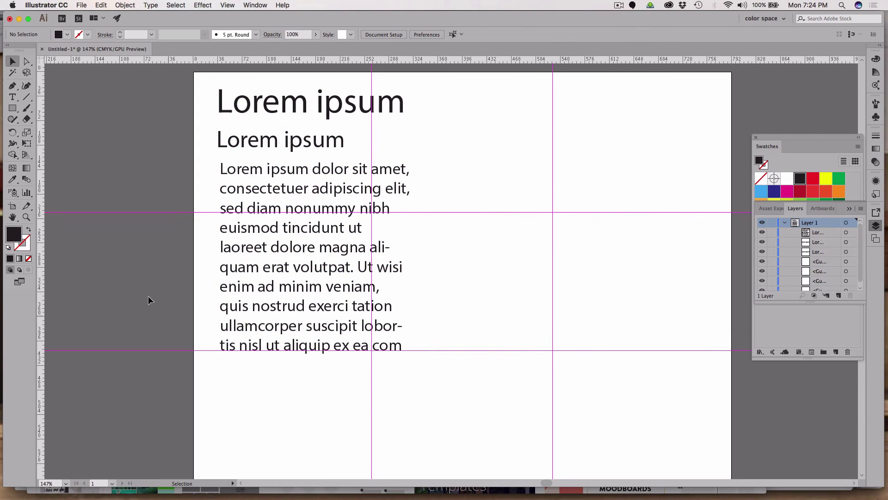
- Draw a rectangle about 412 by 197 pt beside the text and an ellipse about 144 by 138 pt overlapping its lower edge
click(13, 108)
drag(431, 100, 710, 234)
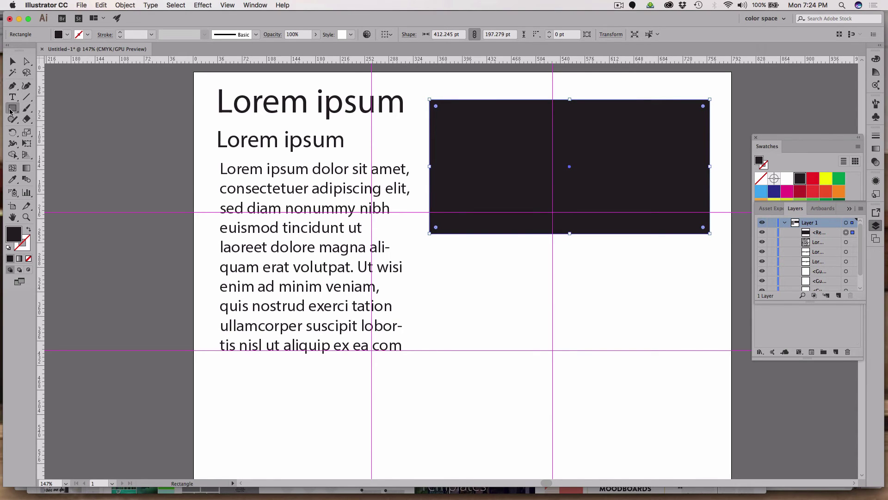
drag(14, 111, 45, 132)
drag(510, 182, 571, 244)
key(v)
key(Up)
key(Up)
key(Up)
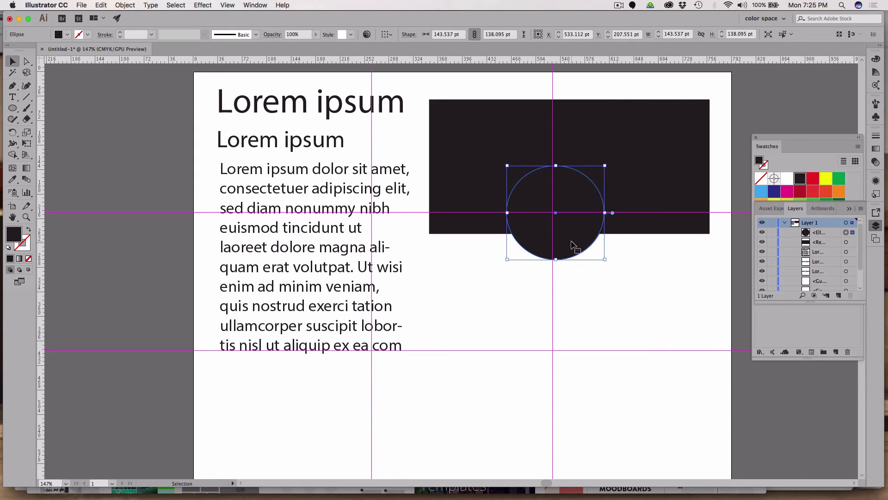
- Fill the ellipse with the light blue swatch and center it on the second vertical guide
click(760, 192)
click(646, 302)
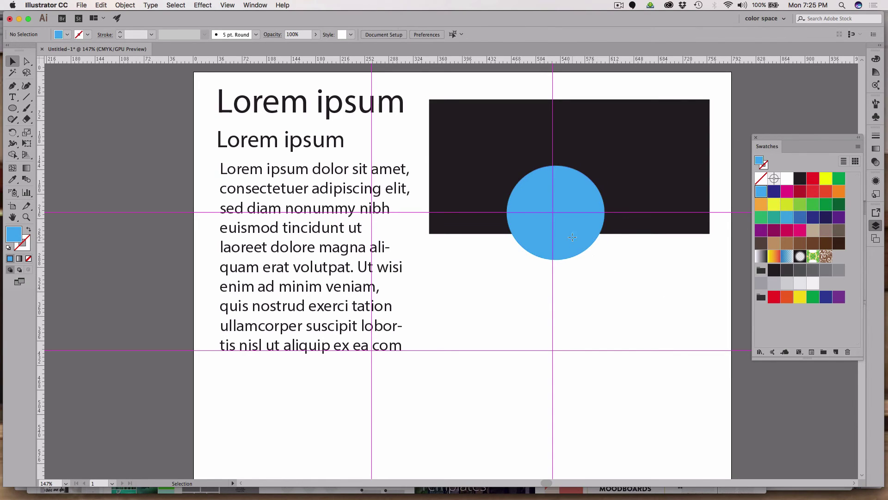
drag(572, 237, 572, 237)
click(671, 289)
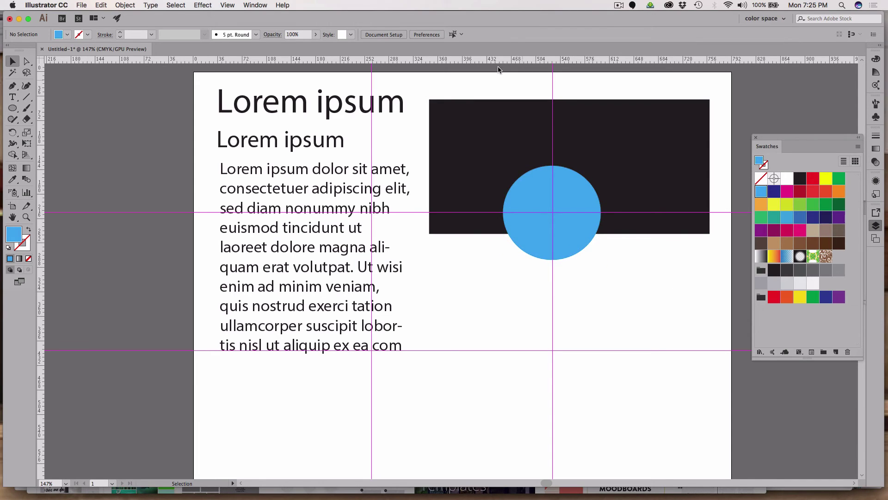
- Widen the black rectangle toward the text to about 452 pt, and scale the three text objects down to fit the first column
click(492, 144)
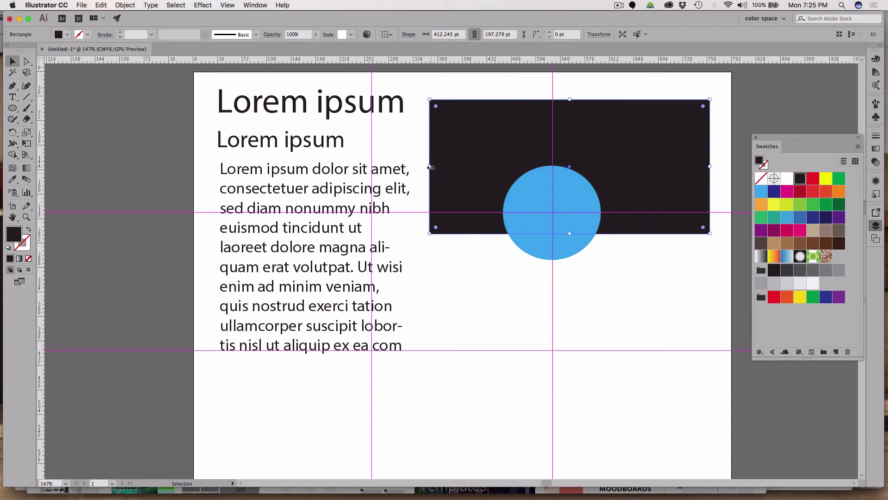
drag(431, 168, 402, 166)
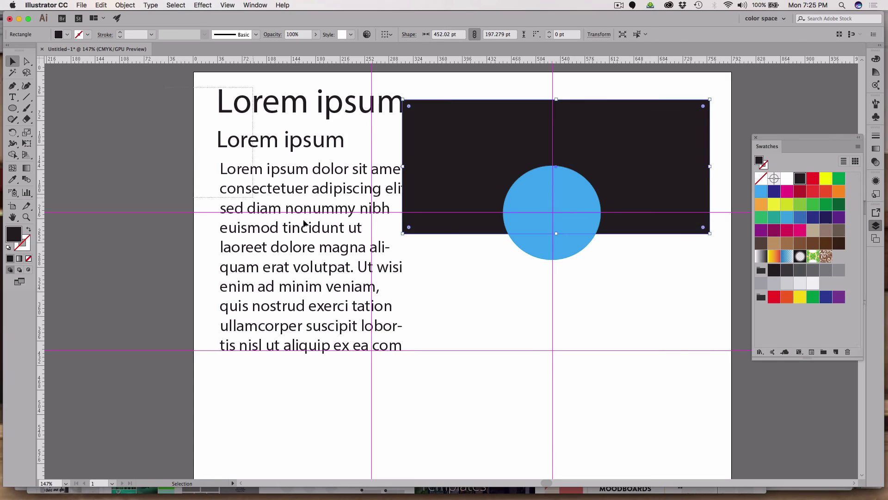
drag(305, 223, 374, 324)
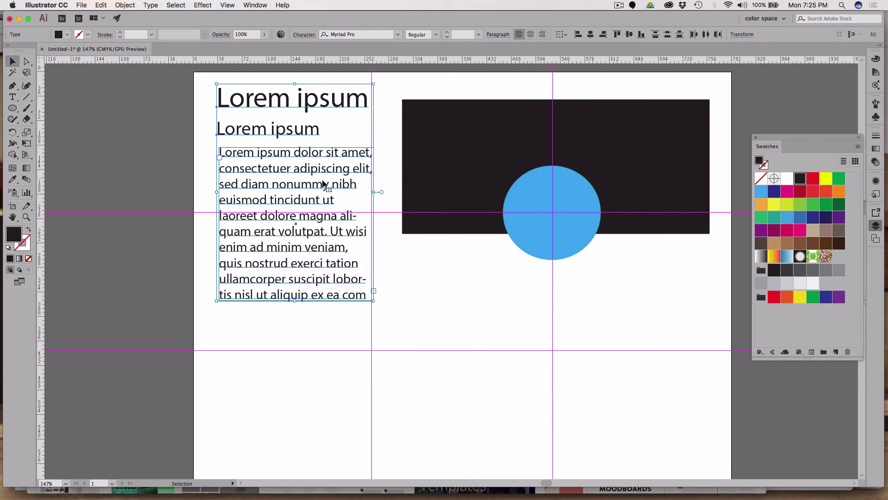
mouse_move(304, 187)
mouse_down()
mouse_move(304, 209)
mouse_move(304, 193)
mouse_up()
click(168, 262)
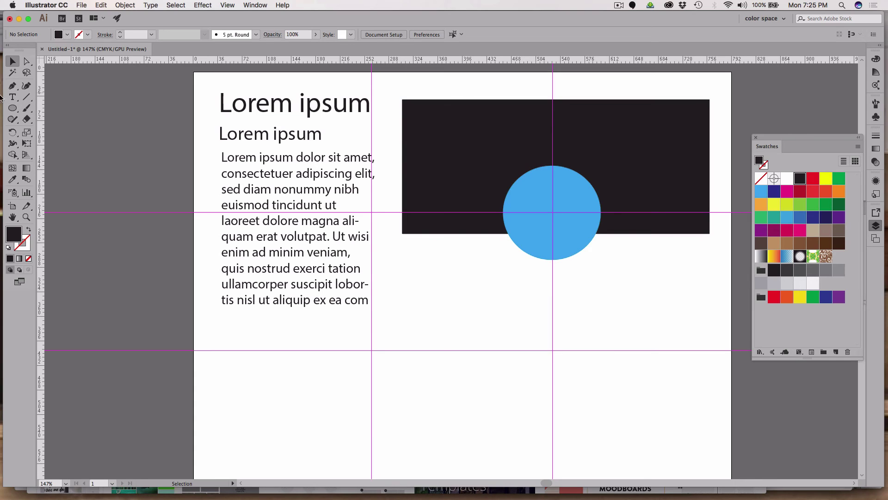
- Draw a black rectangle about 224 by 217 pt below the paragraph, filling the first column's width
click(13, 107)
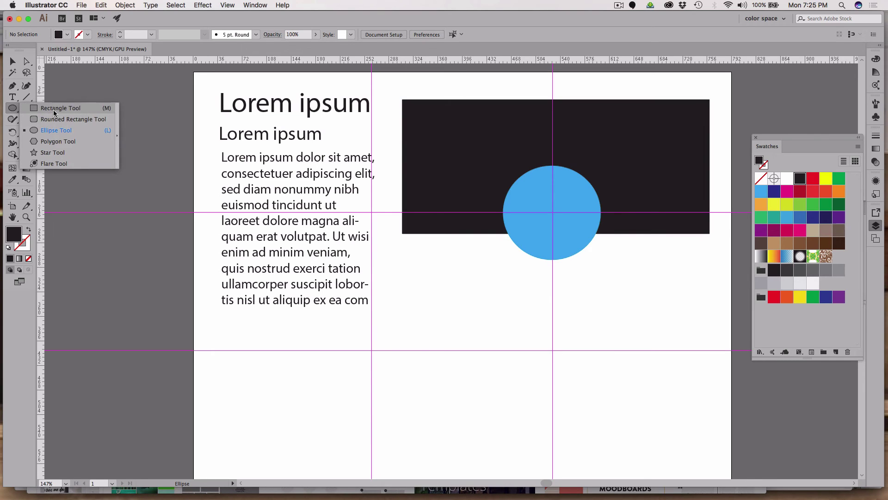
click(54, 109)
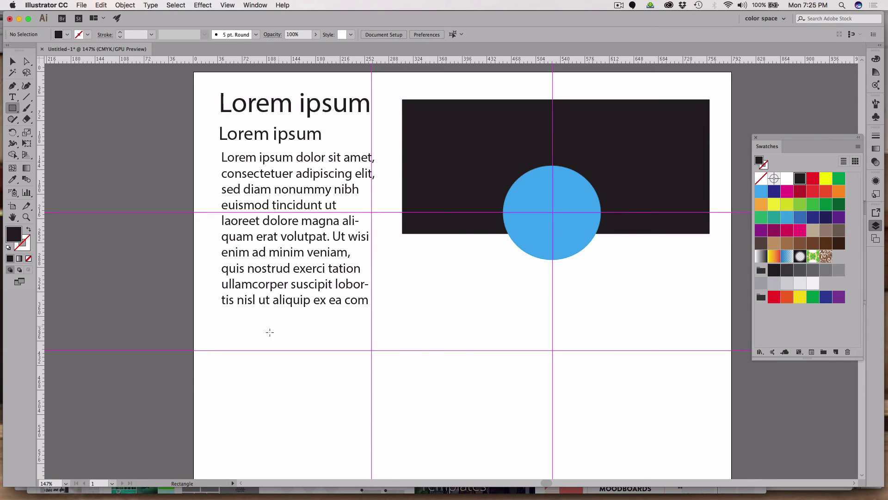
drag(219, 321, 371, 467)
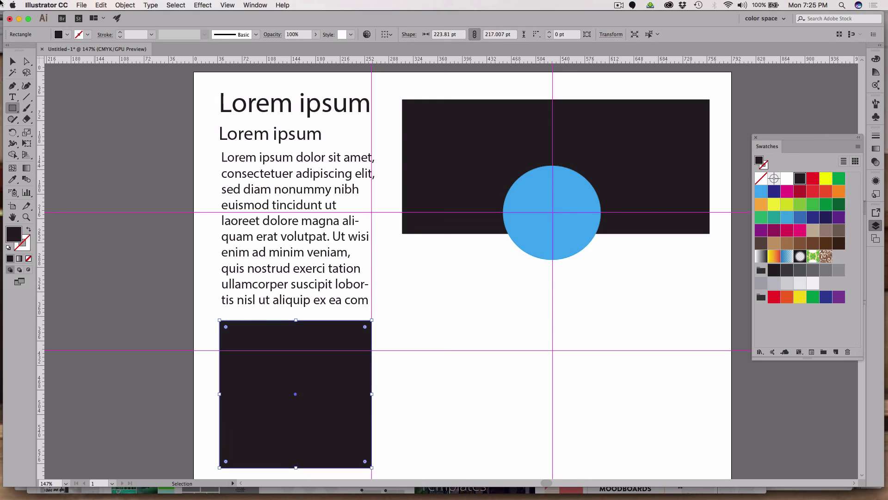
click(12, 62)
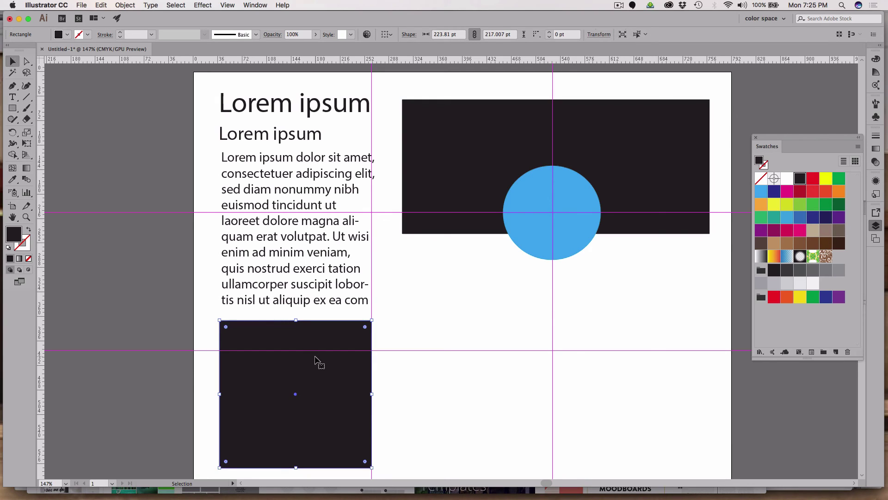
- Duplicate the lower rectangle twice across the row with equal offsets, and nudge the third copy slightly right past the second vertical guide
drag(257, 388, 423, 391)
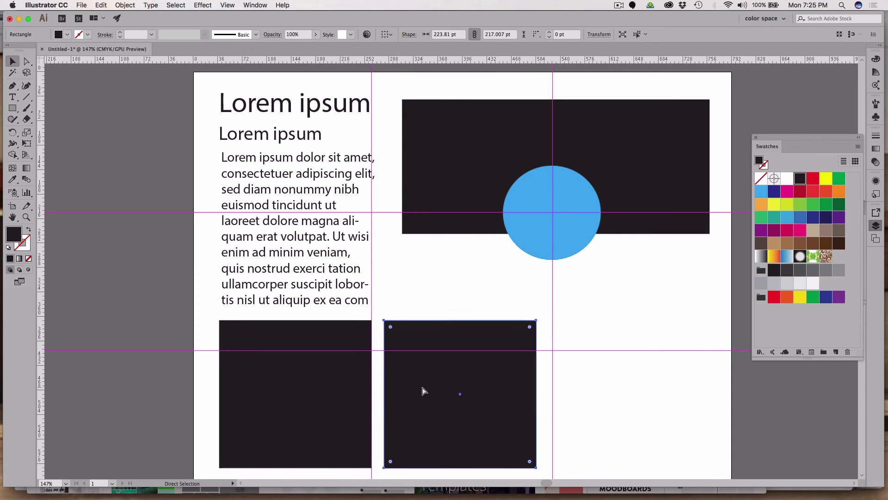
key(super+d)
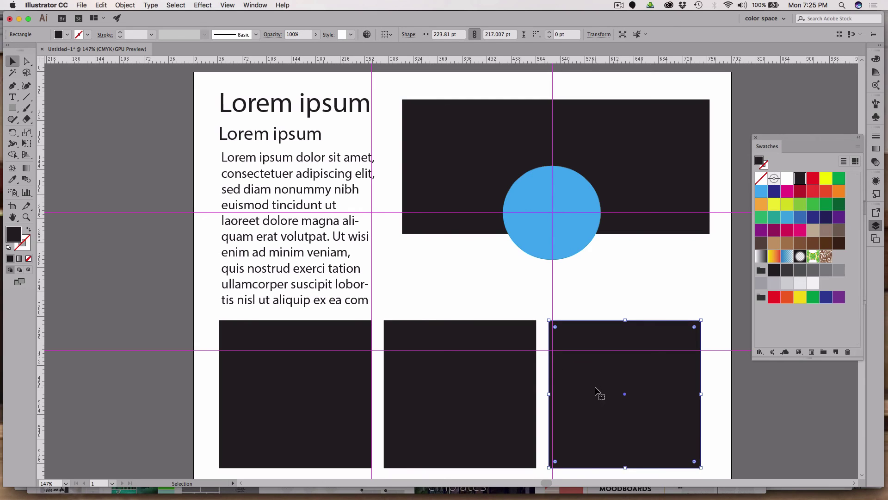
key(Right)
key(Right)
key(Right)
key(Right)
key(Right)
key(Right)
key(Right)
key(Right)
key(Right)
key(Right)
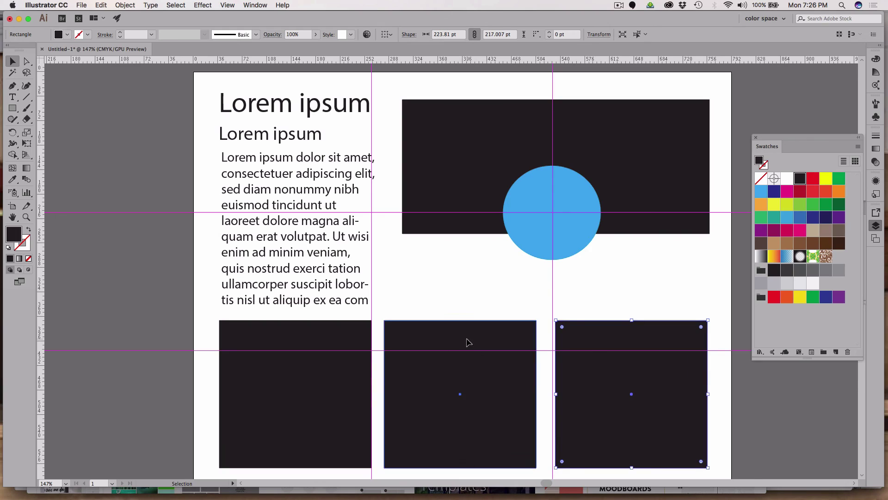
- Resize the second and third lower rectangles to about 359 pt high, with the pair's left edge near the wide upper rectangle's
click(491, 339)
drag(537, 394, 546, 394)
shift+click(603, 343)
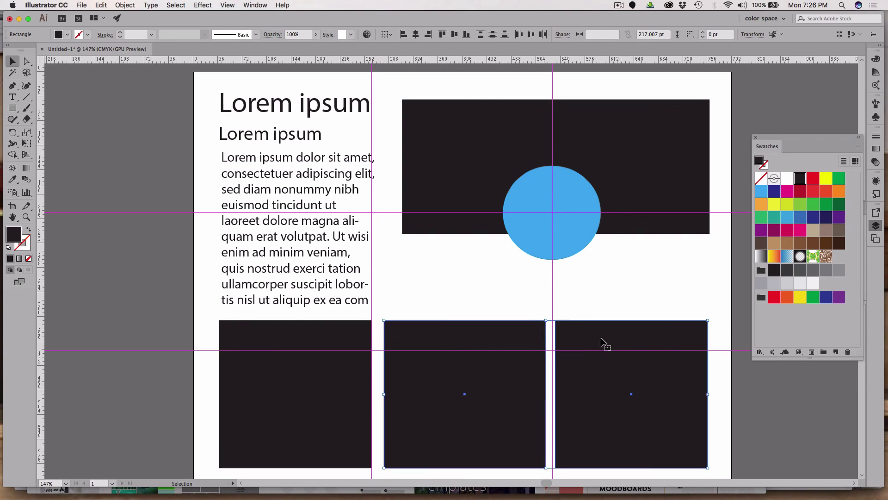
drag(545, 320, 541, 225)
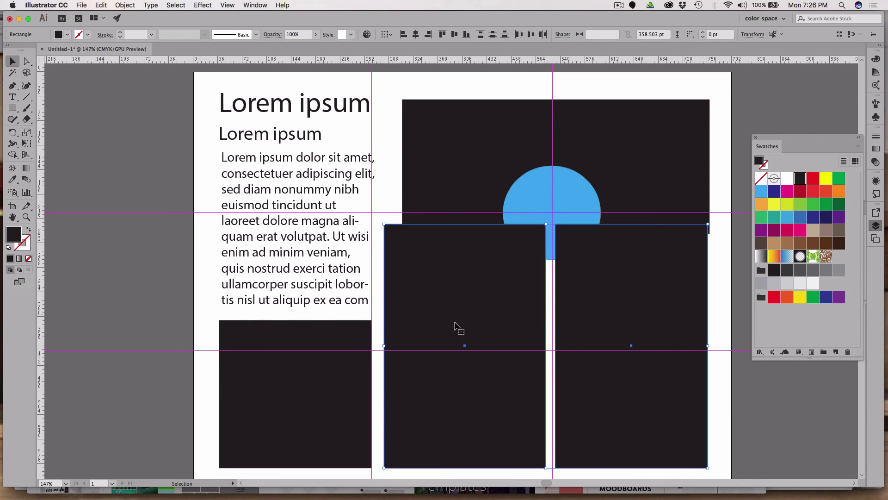
drag(386, 345, 400, 345)
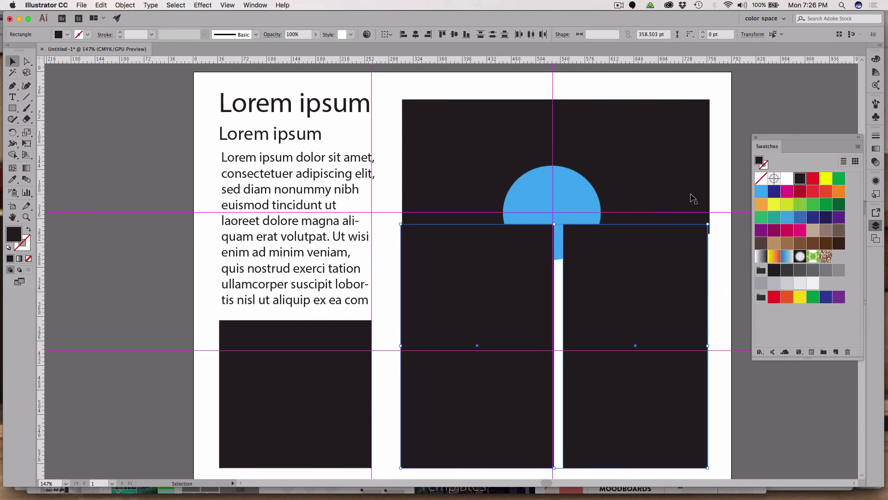
- Shorten the second and third lower rectangles from their upper edges to about 293 pt high, clearing the blue ellipse
click(772, 105)
click(517, 268)
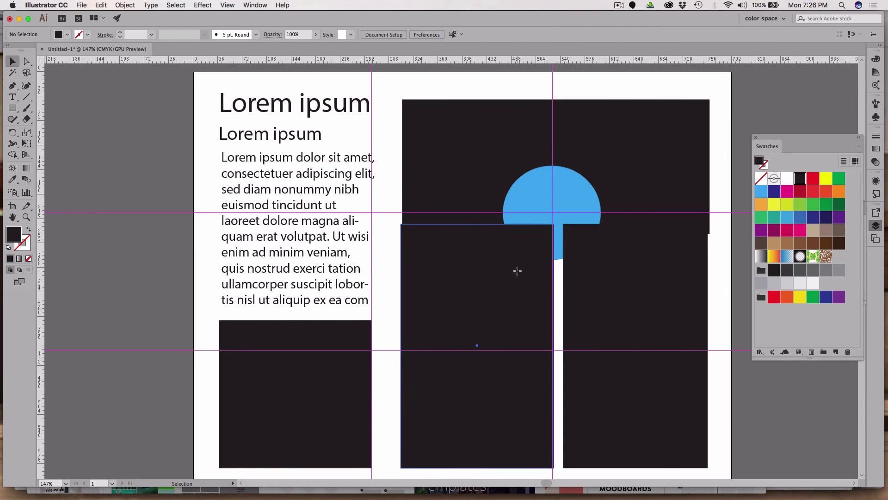
shift+click(610, 297)
click(515, 401)
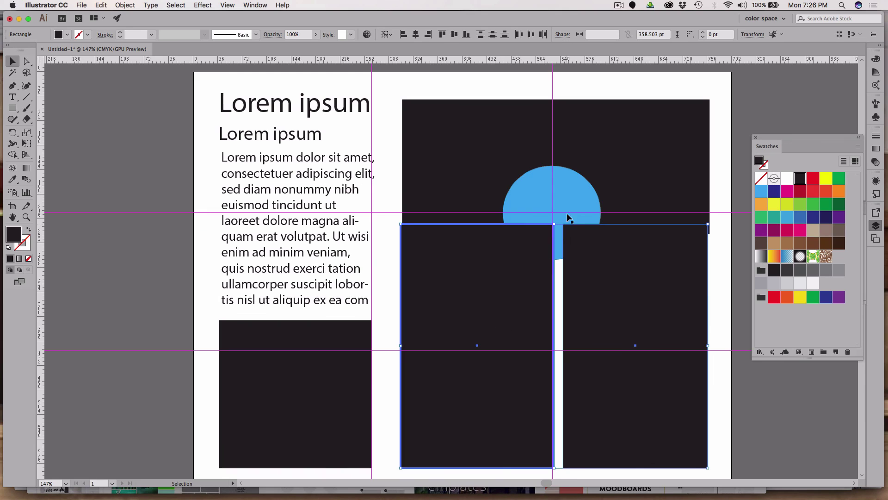
drag(555, 223, 556, 268)
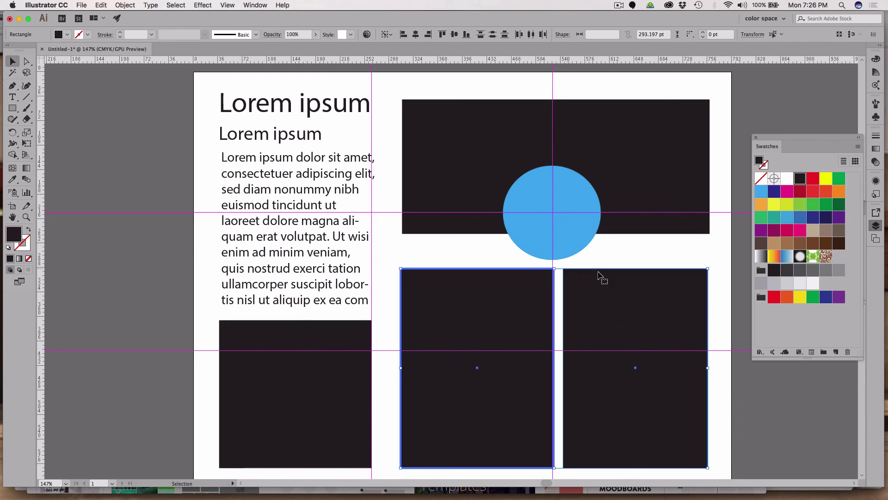
click(778, 393)
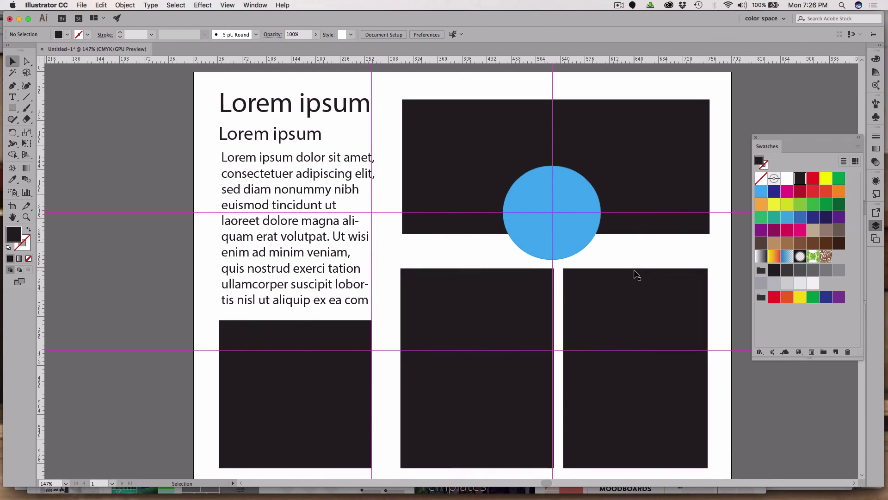
- Enlarge the blue ellipse to about 208 by 200 pt and center it horizontally on the second vertical guide
click(571, 245)
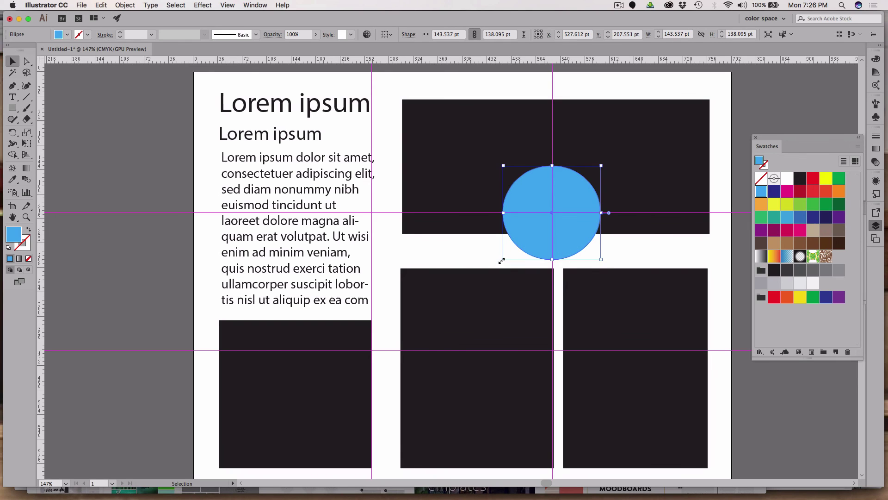
drag(502, 260, 462, 305)
drag(507, 266, 536, 242)
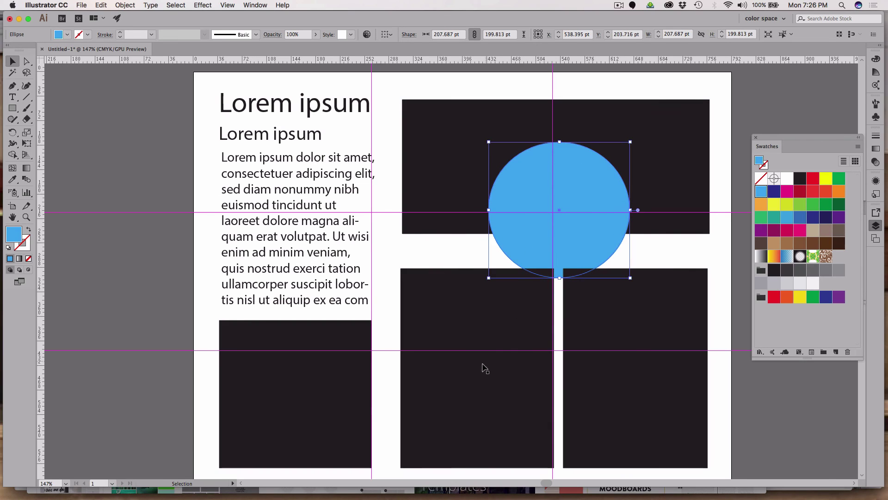
key(Left)
key(Left)
key(Left)
key(Left)
key(Left)
key(Left)
key(Left)
key(Left)
key(Left)
key(Left)
key(Left)
key(Left)
key(Left)
key(Left)
key(Left)
key(Left)
key(Left)
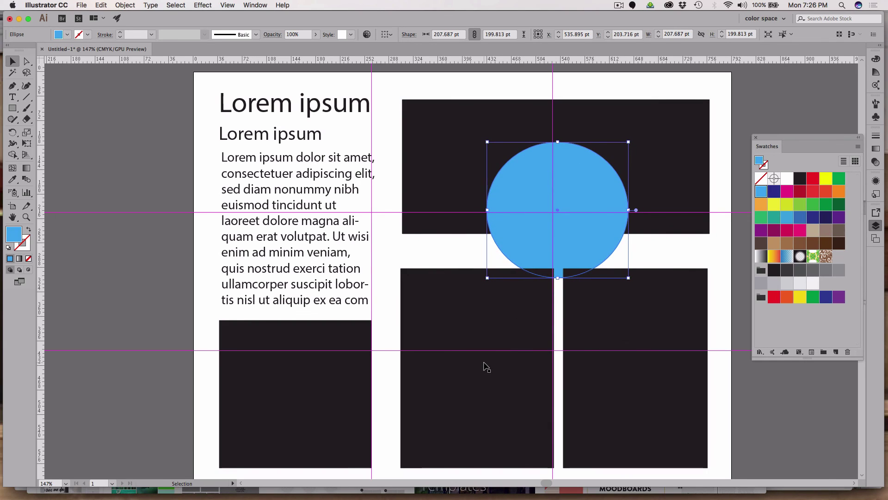
- Extend the middle lower rectangle upward to about 362 pt high and nudge it flush with the wide upper rectangle's left edge, selecting both
click(463, 403)
drag(479, 268, 479, 221)
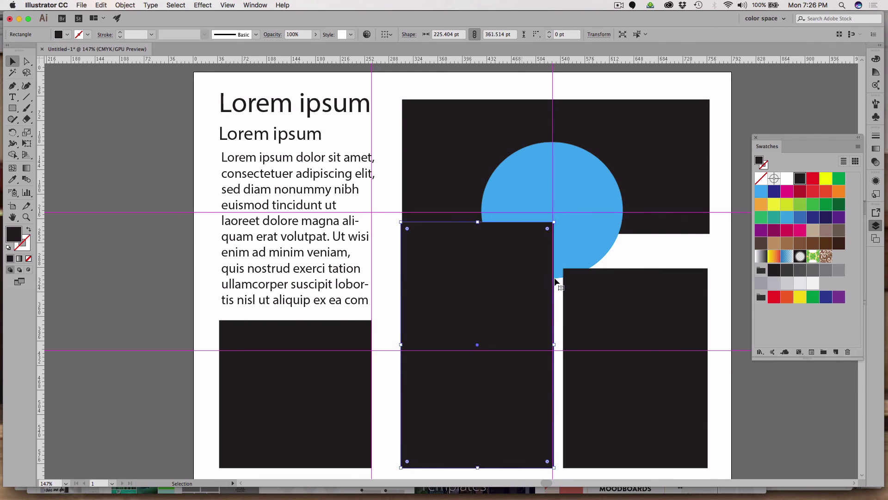
click(648, 291)
click(456, 254)
key(Right)
key(Right)
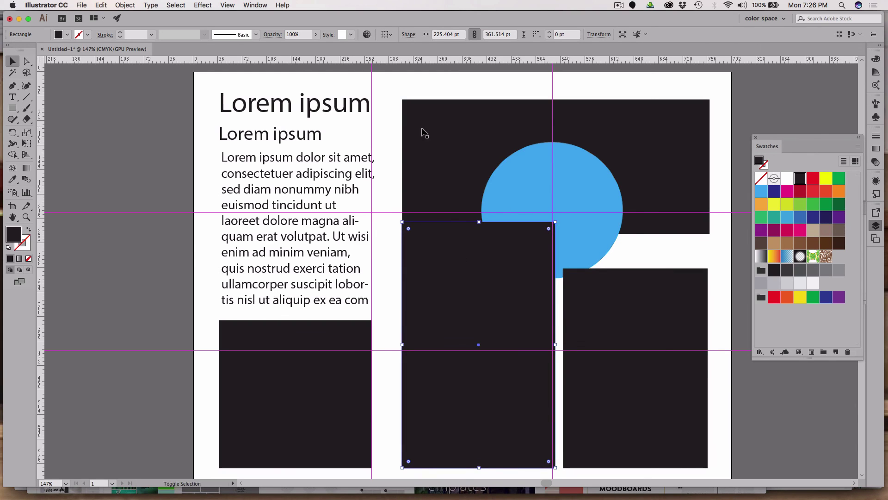
shift+click(423, 133)
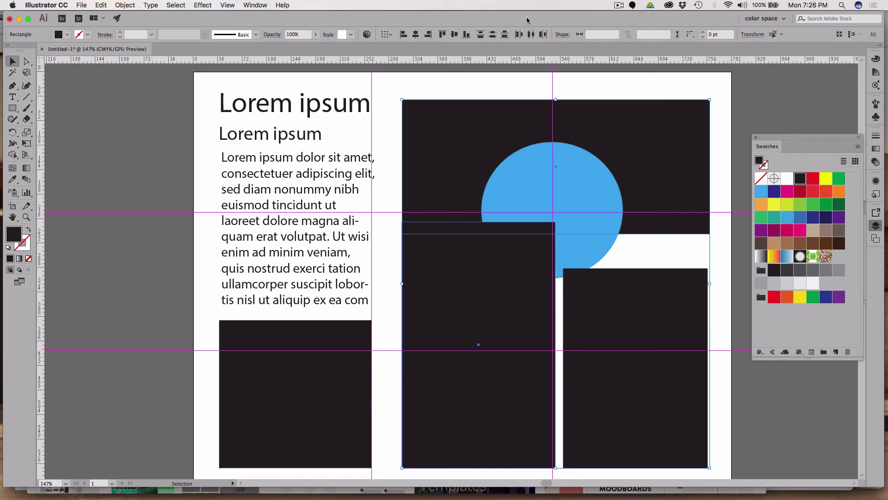
click(618, 6)
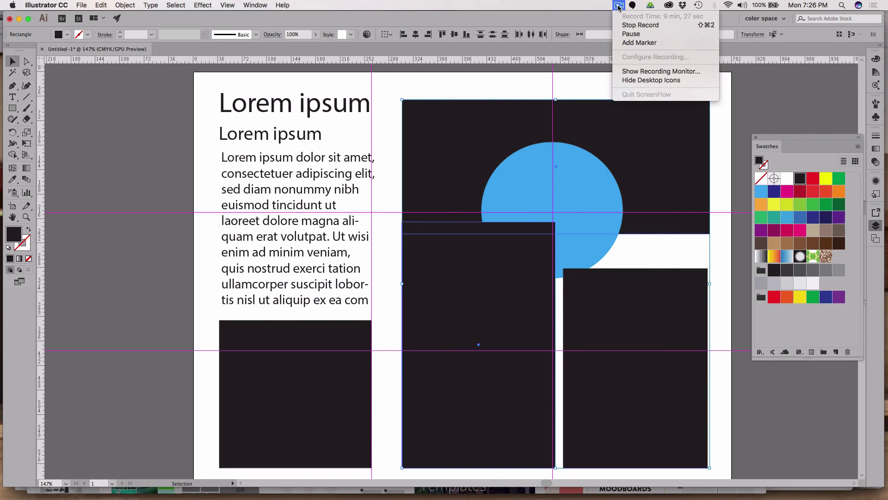